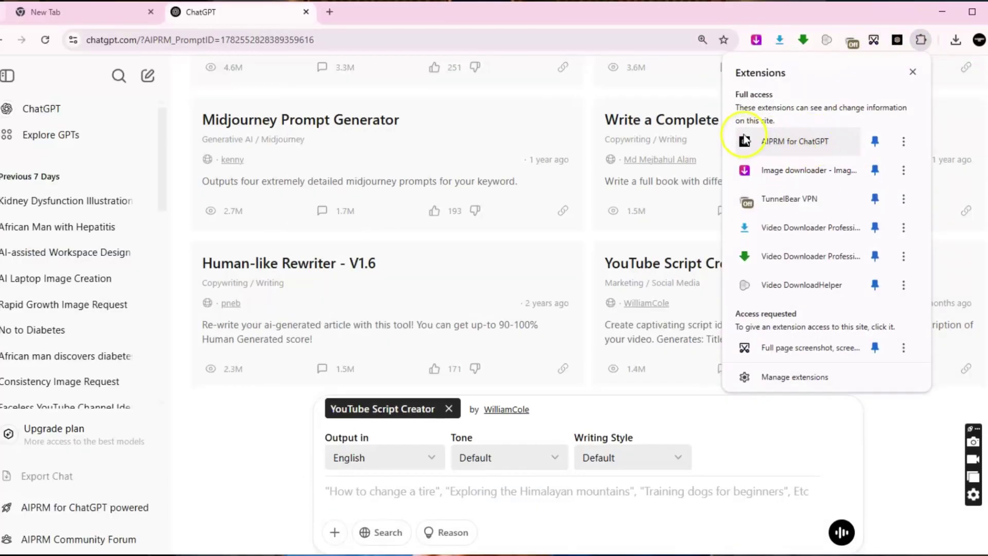
# Step: Choose the YouTube Script Creator prompt in ChatGPT and submit "youtubescript: wonderful world of animals _Episode" to generate the script
pyautogui.click(920, 41)
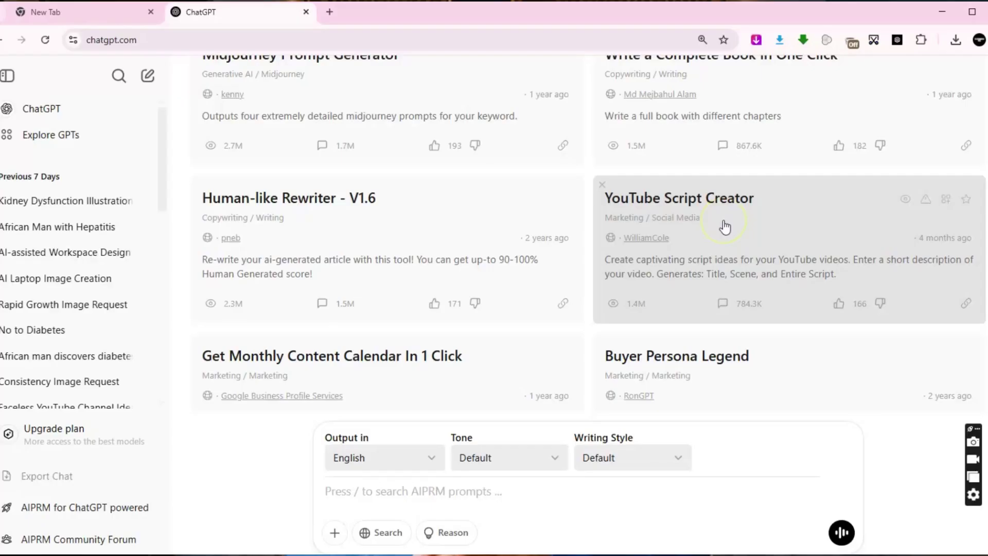
pyautogui.click(724, 226)
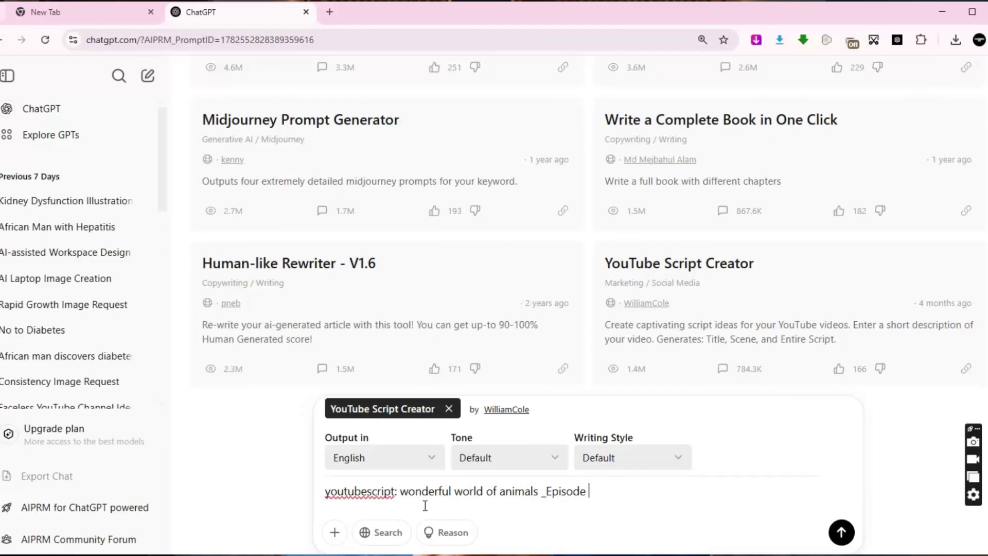
pyautogui.click(841, 533)
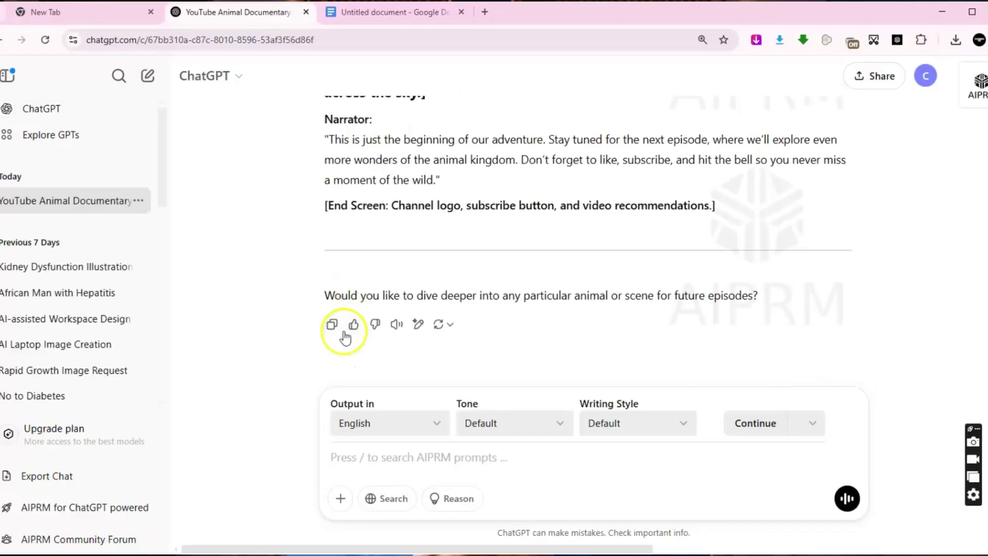
# Step: Copy the generated script into the untitled Google Docs document
pyautogui.click(364, 13)
pyautogui.hotkey('ctrl', 'v')
pyautogui.scroll(15, 384, 291)
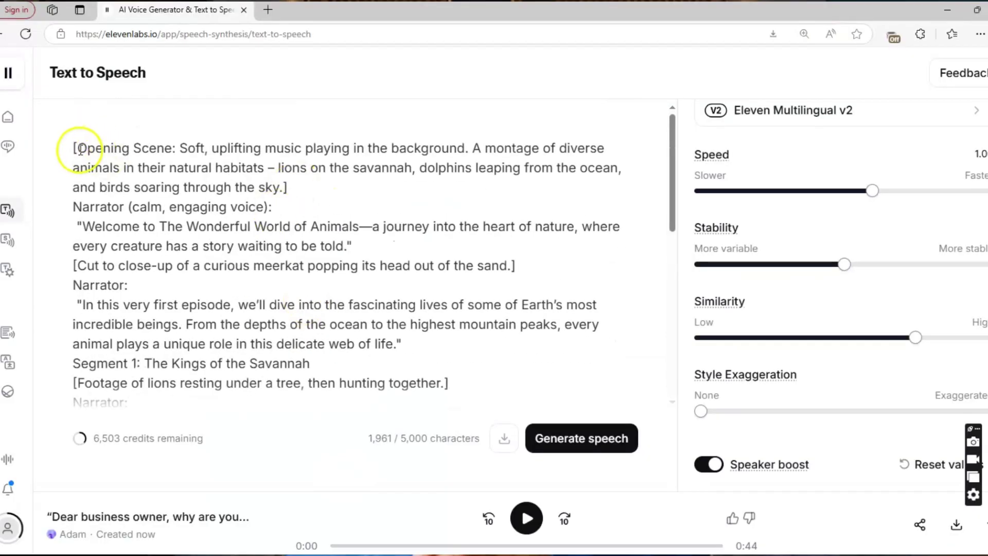
# Step: In ElevenLabs Text to Speech, strip the scene directions, segment headings and Narrator labels from the script so only the spoken lines remain
pyautogui.moveTo(148, 151); pyautogui.dragTo(271, 206)
pyautogui.press('BackSpace')
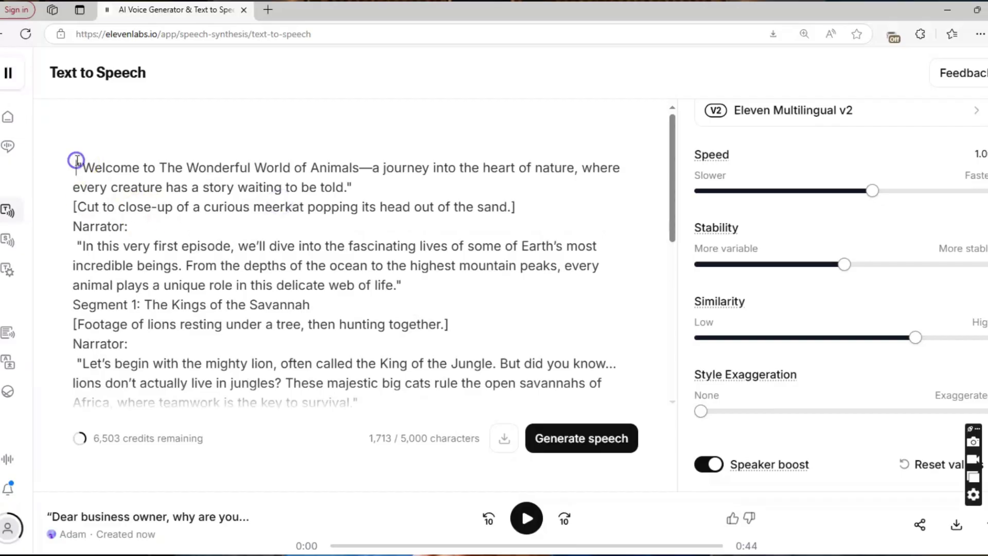
pyautogui.press('BackSpace')
pyautogui.moveTo(77, 186); pyautogui.dragTo(134, 212)
pyautogui.press('BackSpace')
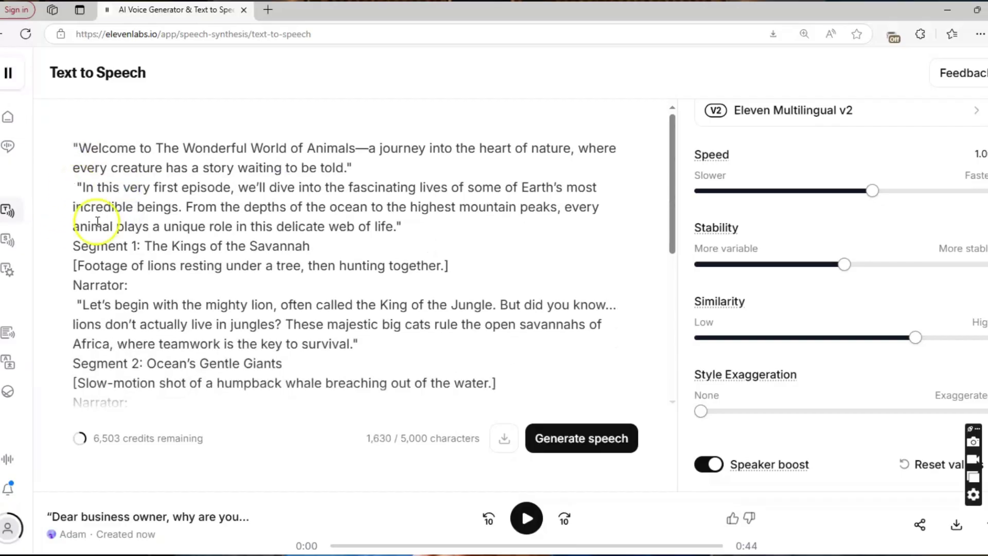
pyautogui.moveTo(77, 251); pyautogui.dragTo(128, 283)
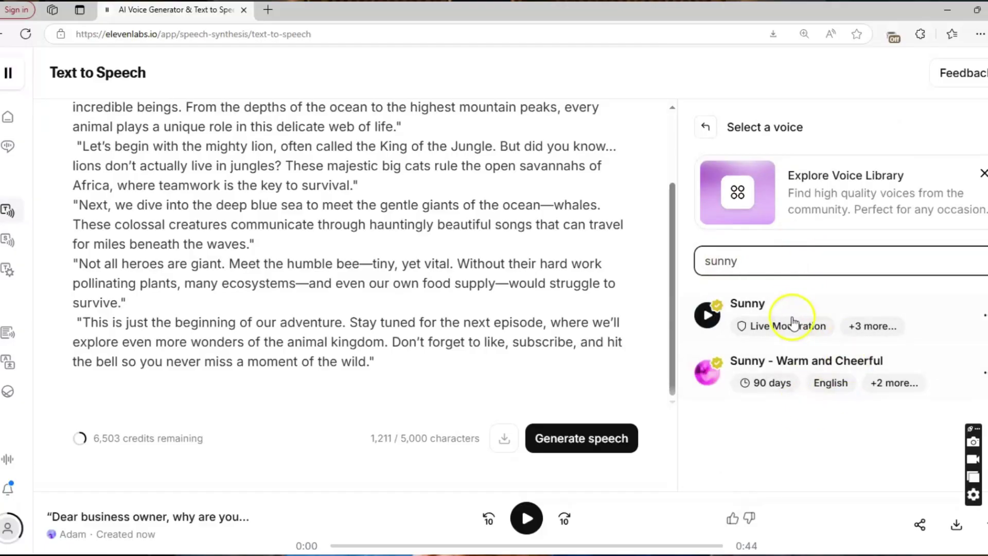
# Step: Add the Sunny voice from the voice library and generate the speech from the script
pyautogui.click(793, 322)
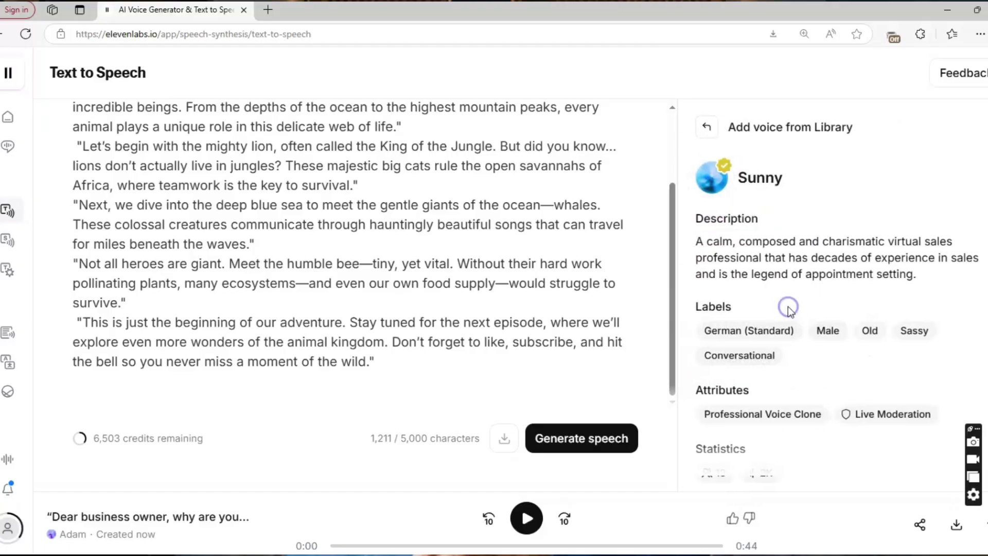
pyautogui.scroll(-3, 793, 309)
pyautogui.click(844, 416)
pyautogui.click(854, 415)
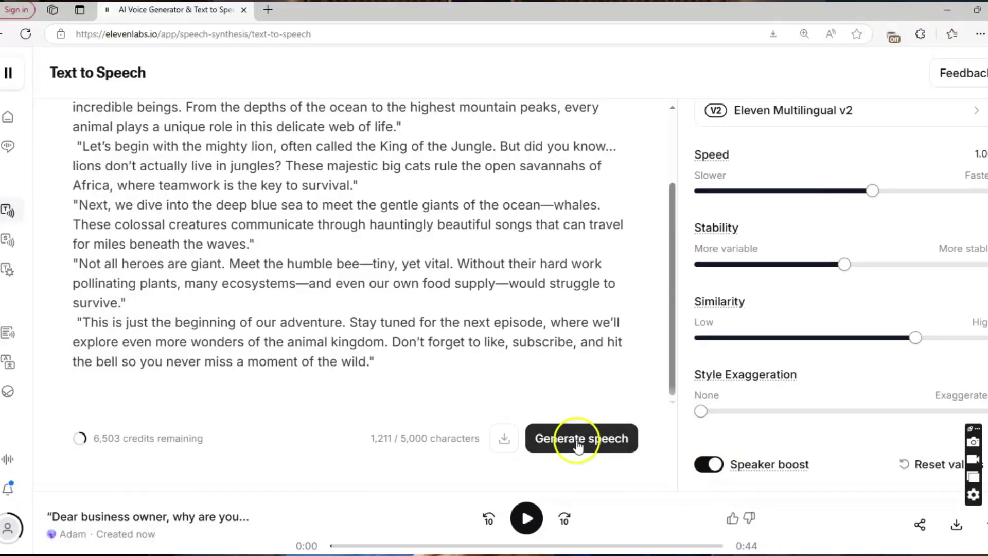
pyautogui.click(579, 439)
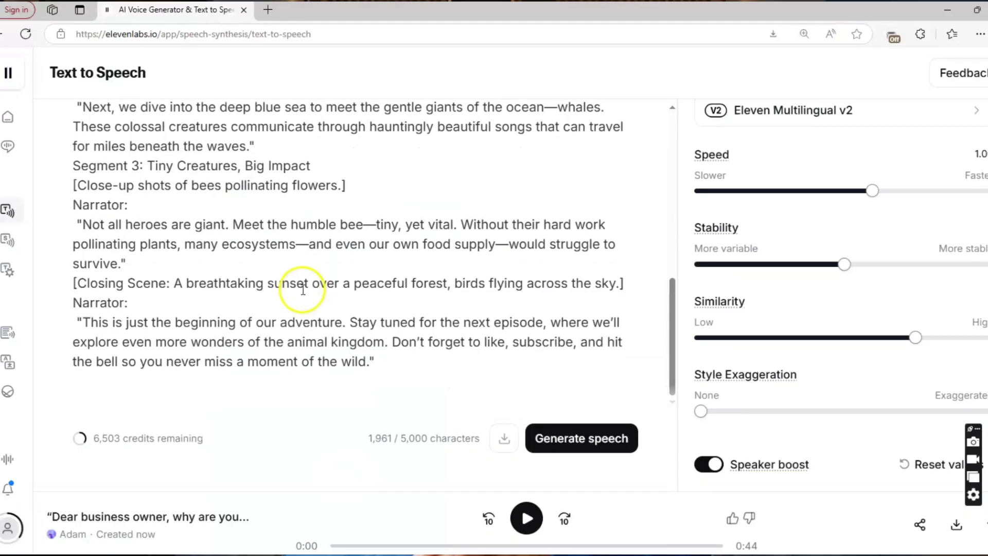
# Step: Delete the opening scene direction, the meerkat close-up direction and the Segment 1 heading block, including their Narrator labels, from the full script
pyautogui.scroll(10, 100, 136)
pyautogui.moveTo(68, 143); pyautogui.dragTo(278, 205)
pyautogui.press('BackSpace')
pyautogui.press('BackSpace')
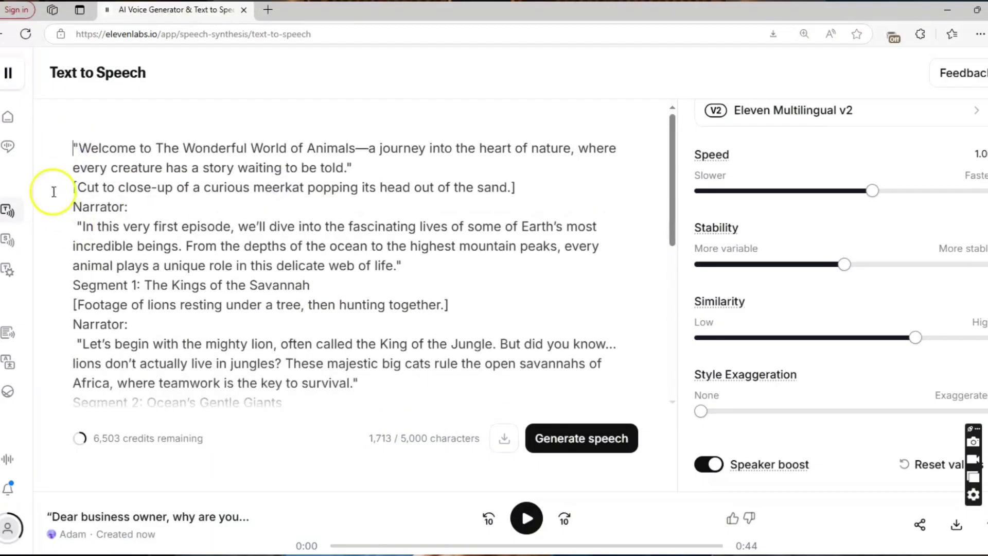
pyautogui.moveTo(75, 185); pyautogui.dragTo(128, 211)
pyautogui.press('BackSpace')
pyautogui.moveTo(75, 244); pyautogui.dragTo(132, 273)
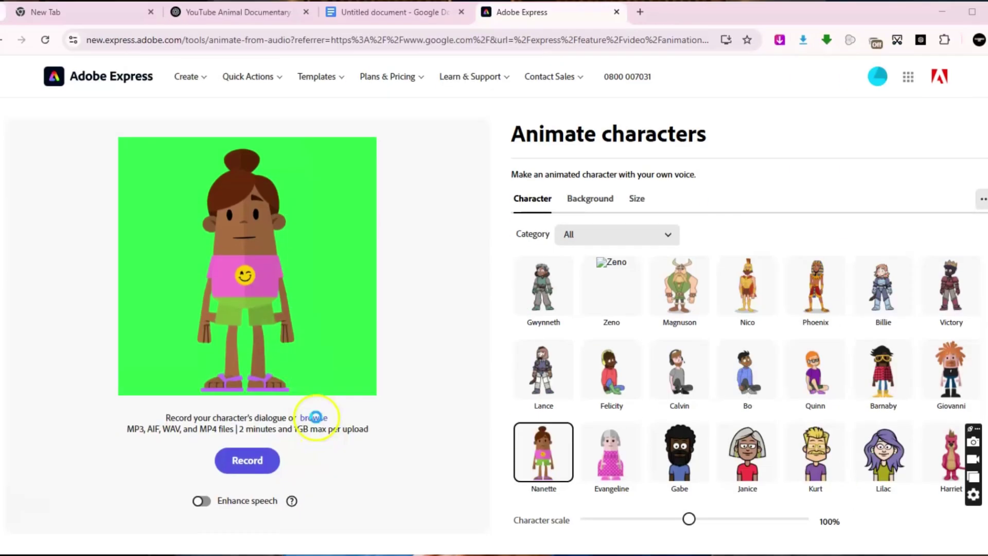
# Step: In Adobe Express, upload the narration audio to animate the Nanette character on the green background and download the finished video
pyautogui.click(313, 417)
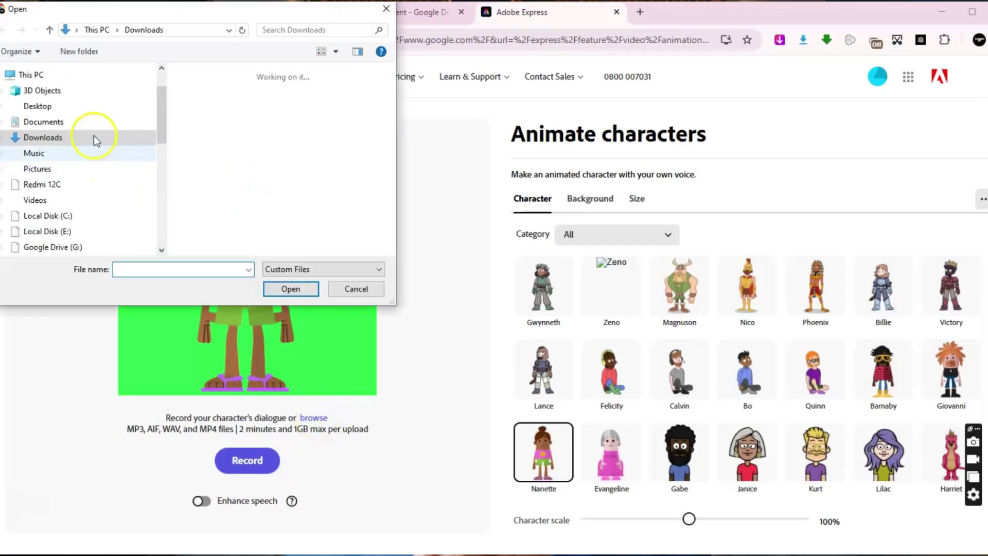
pyautogui.click(316, 289)
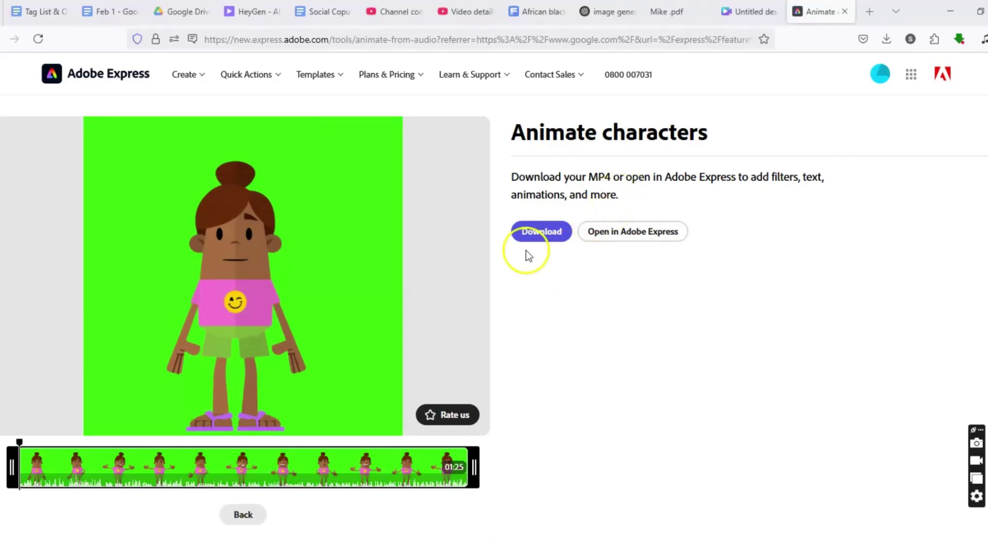
pyautogui.click(541, 235)
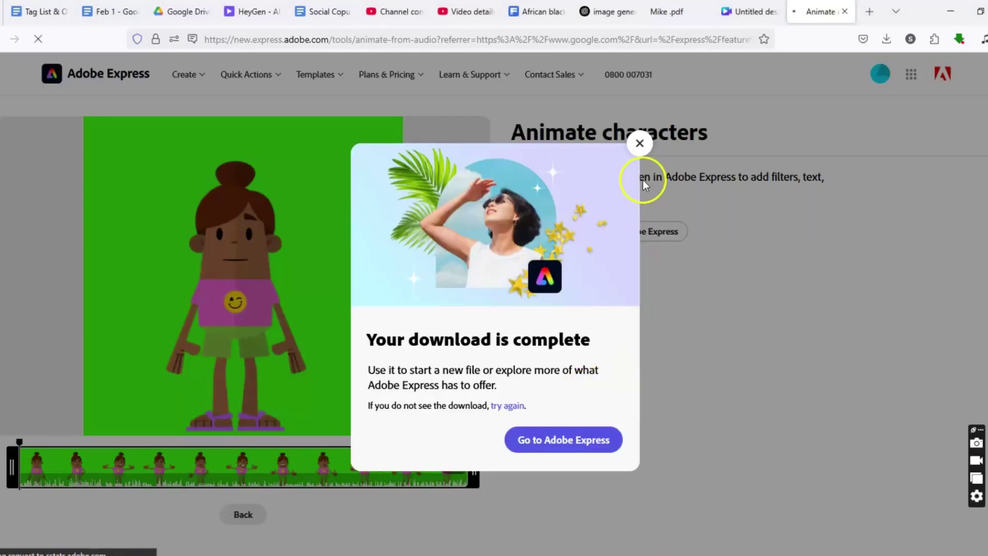
pyautogui.click(775, 366)
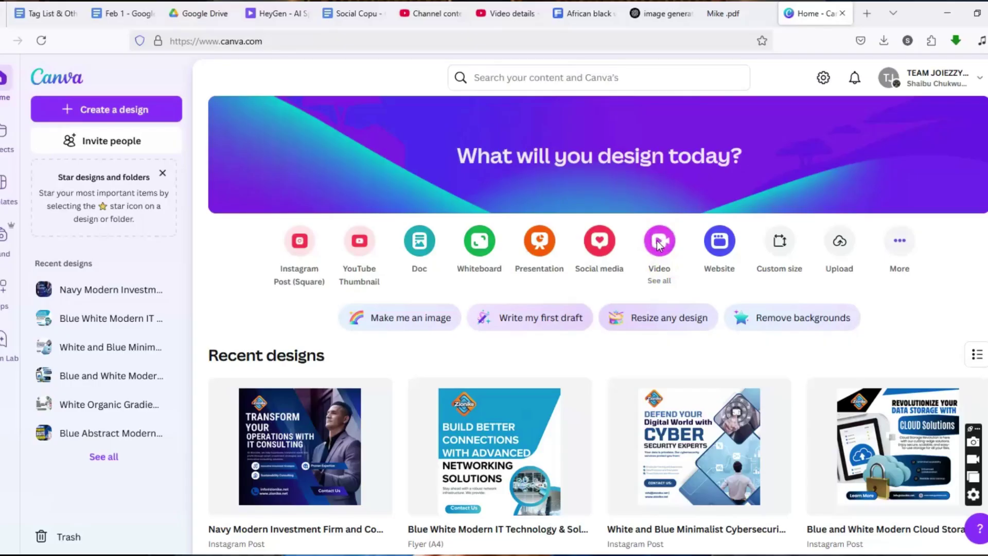
# Step: Start a new video design in Canva and set a classroom illustration as the first page's background
pyautogui.click(660, 241)
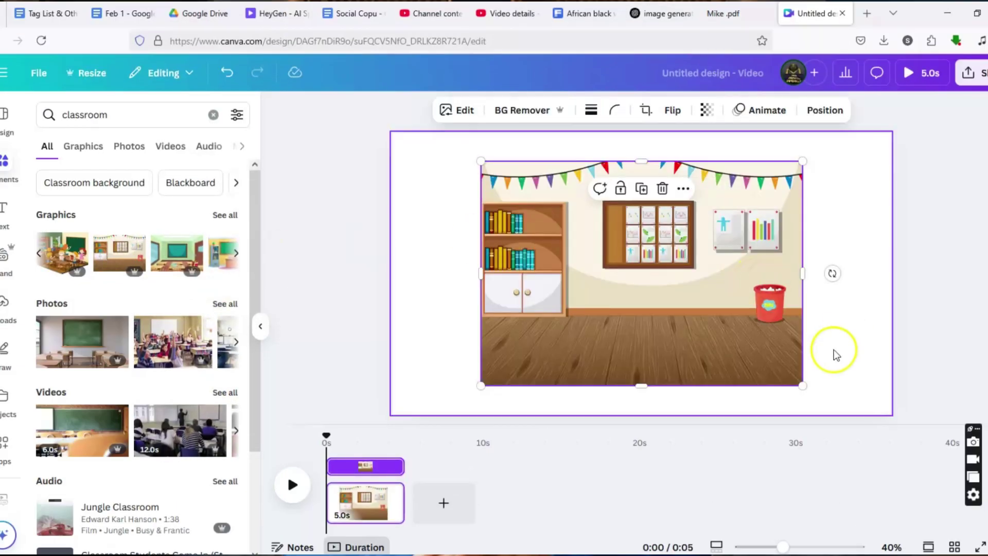
pyautogui.rightClick(702, 293)
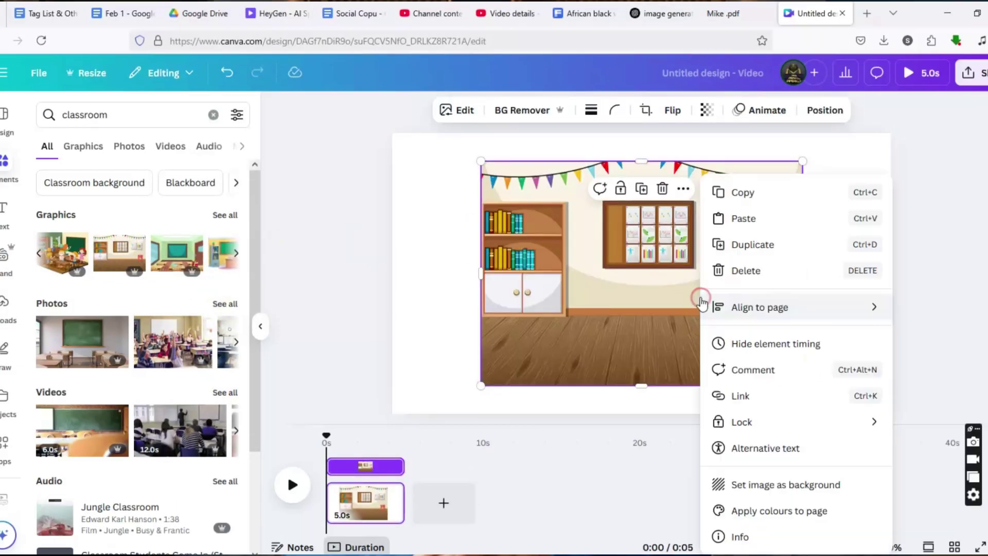
pyautogui.click(731, 485)
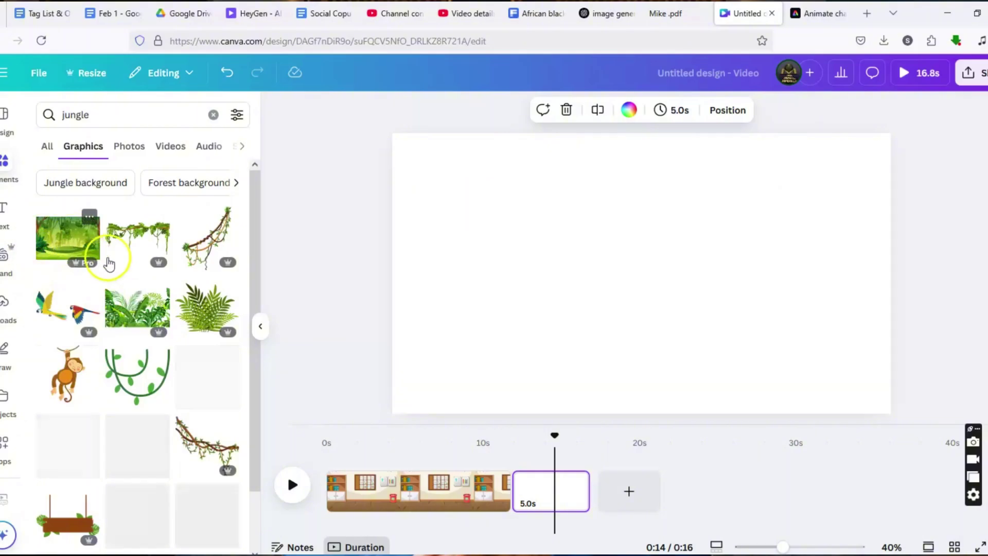
# Step: Add the jungle forest graphic to the second page, set it as the background and lengthen the page's duration
pyautogui.moveTo(98, 255); pyautogui.dragTo(548, 502)
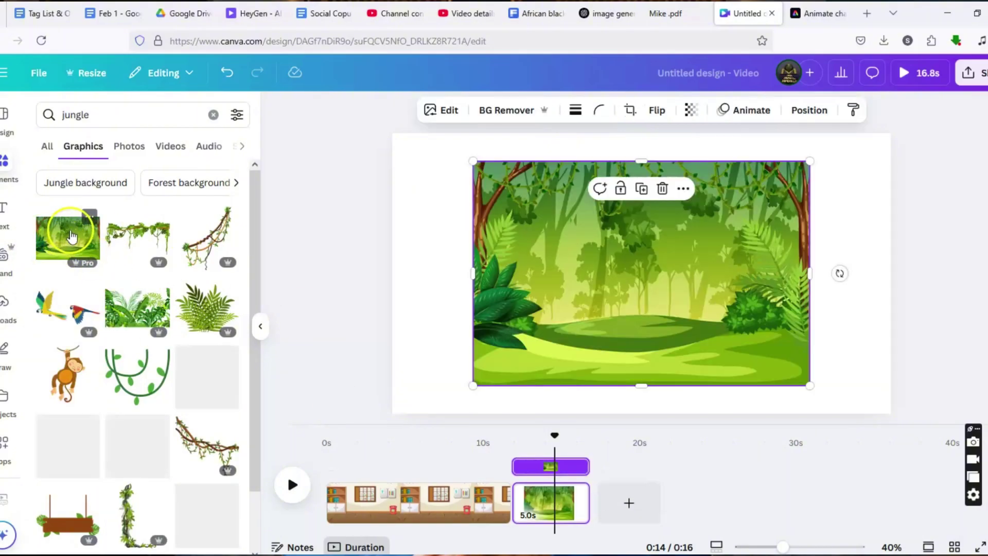
pyautogui.rightClick(653, 280)
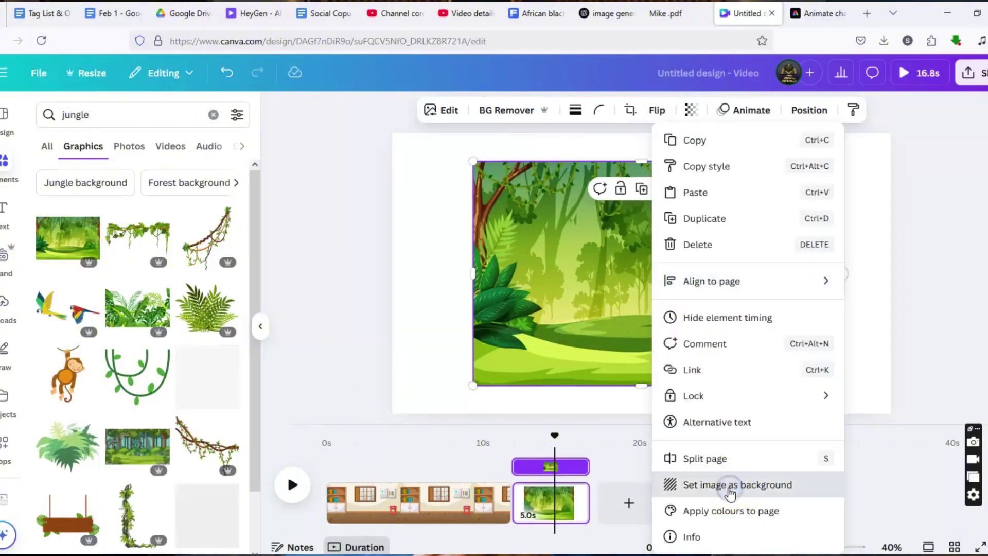
pyautogui.click(730, 486)
pyautogui.moveTo(587, 492); pyautogui.dragTo(681, 492)
# Step: Shrink the school of fish on the sea page and add a small red cartoon fish in the water
pyautogui.scroll(-10, 138, 263)
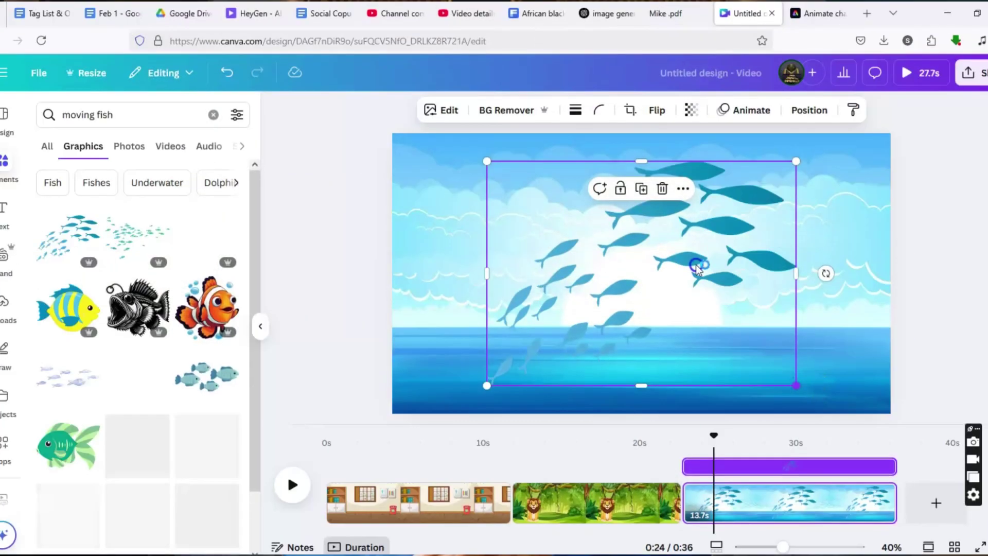
pyautogui.moveTo(796, 385); pyautogui.dragTo(674, 296)
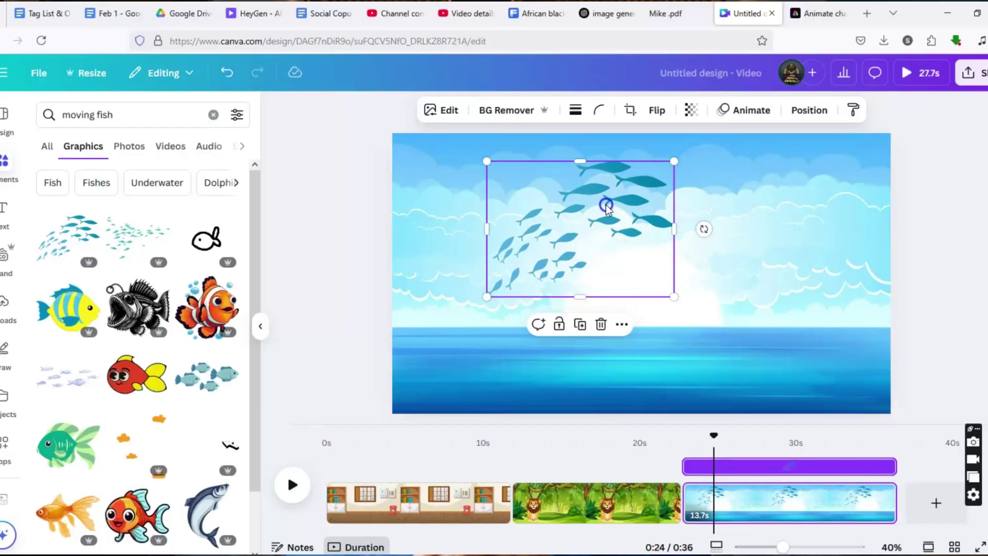
pyautogui.click(138, 486)
pyautogui.moveTo(805, 385); pyautogui.dragTo(830, 369)
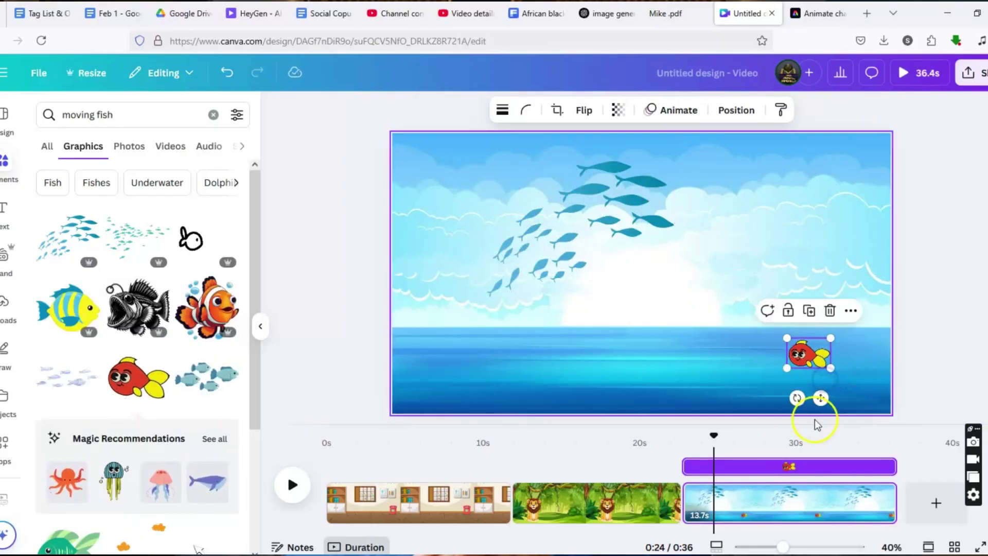
pyautogui.scroll(-3, 165, 412)
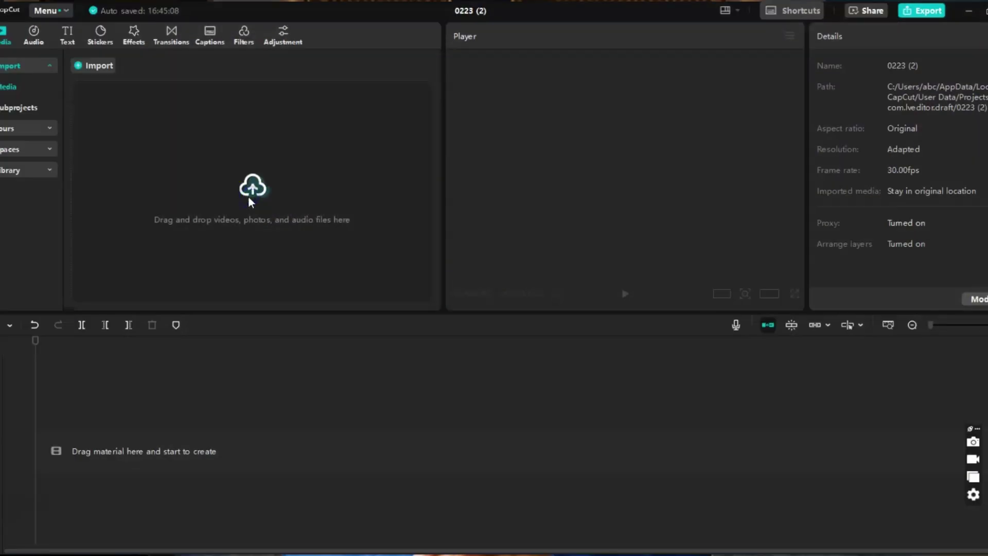
# Step: In CapCut, import the scene videos 1, 2, 3 and 4 and the green-screen character video zik from Downloads
pyautogui.click(248, 199)
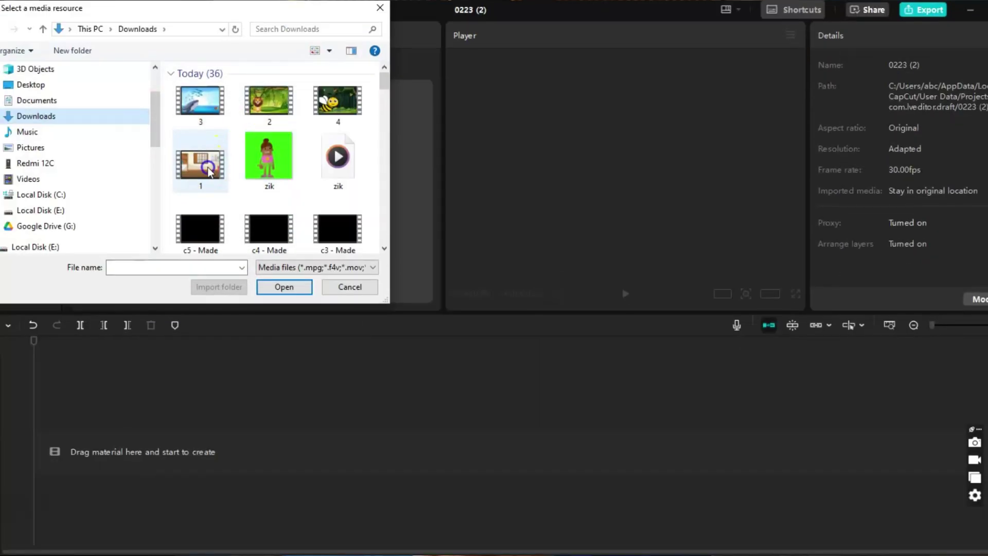
pyautogui.click(200, 163)
pyautogui.keyDown('ctrl'); pyautogui.click(268, 154); pyautogui.keyUp('ctrl')
pyautogui.keyDown('ctrl'); pyautogui.click(250, 118); pyautogui.keyUp('ctrl')
pyautogui.keyDown('ctrl'); pyautogui.click(200, 103); pyautogui.keyUp('ctrl')
pyautogui.keyDown('ctrl'); pyautogui.click(337, 103); pyautogui.keyUp('ctrl')
pyautogui.click(286, 287)
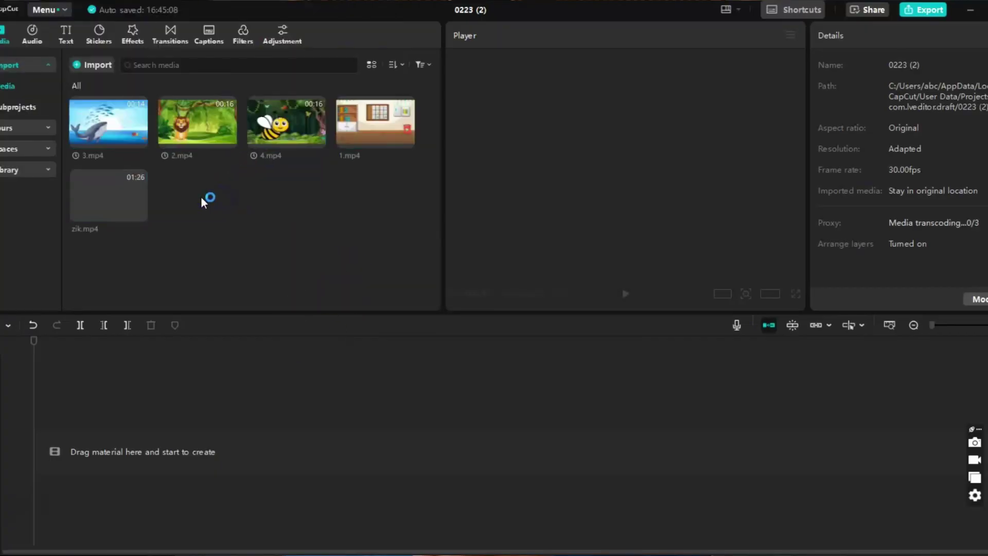
# Step: Add 1.mp4 to the timeline beneath zik.mp4 and key out the character clip's green background with Chroma key
pyautogui.click(391, 129)
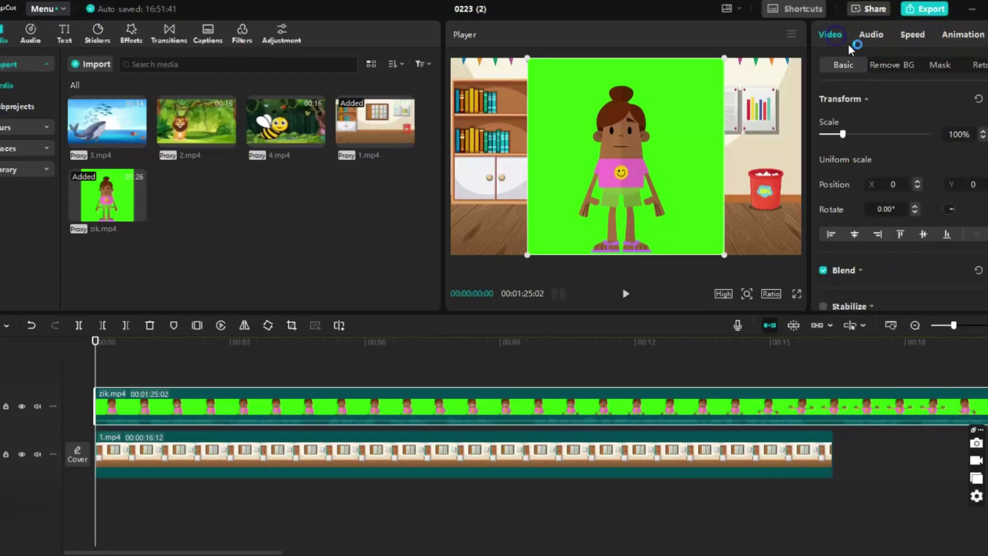
pyautogui.click(893, 72)
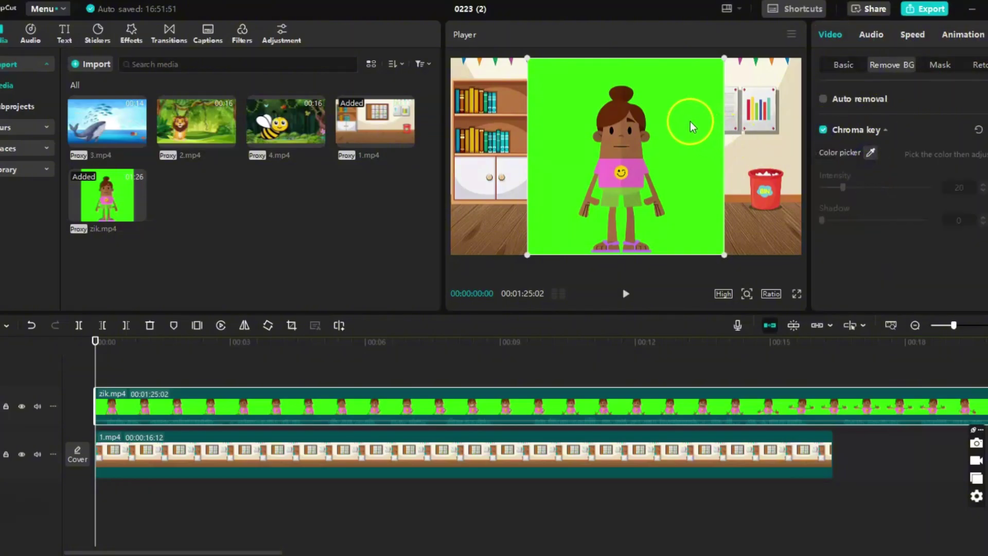
pyautogui.click(672, 122)
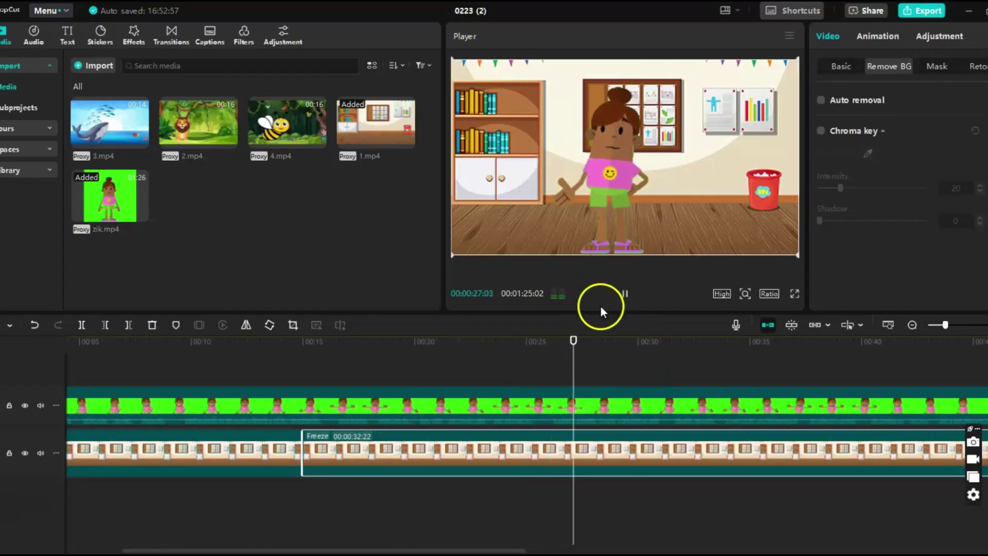
# Step: Play the classroom scene to find its end and split the zik.mp4 character clip at 00:00:26:06
pyautogui.click(625, 304)
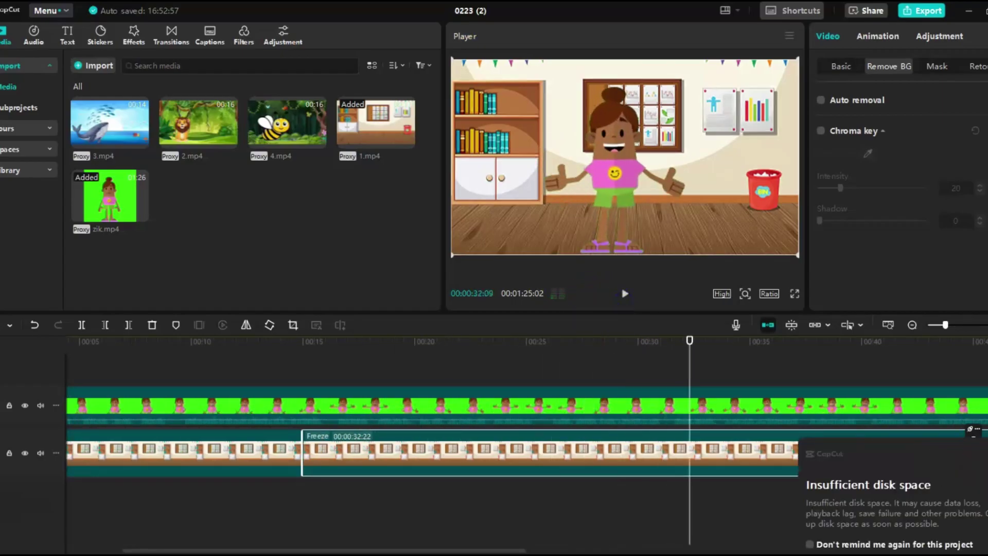
pyautogui.click(624, 304)
pyautogui.click(569, 393)
pyautogui.click(552, 385)
pyautogui.moveTo(552, 384); pyautogui.dragTo(554, 385)
pyautogui.click(540, 404)
pyautogui.click(81, 326)
# Step: Split the frozen classroom clip at the playhead, delete its remainder and add the lion clip 2.mp4 in its place
pyautogui.click(508, 464)
pyautogui.click(82, 326)
pyautogui.click(152, 326)
pyautogui.click(227, 141)
# Step: Move the character in the second part of zik.mp4 to the right of the lion and preview the jungle scene
pyautogui.click(580, 412)
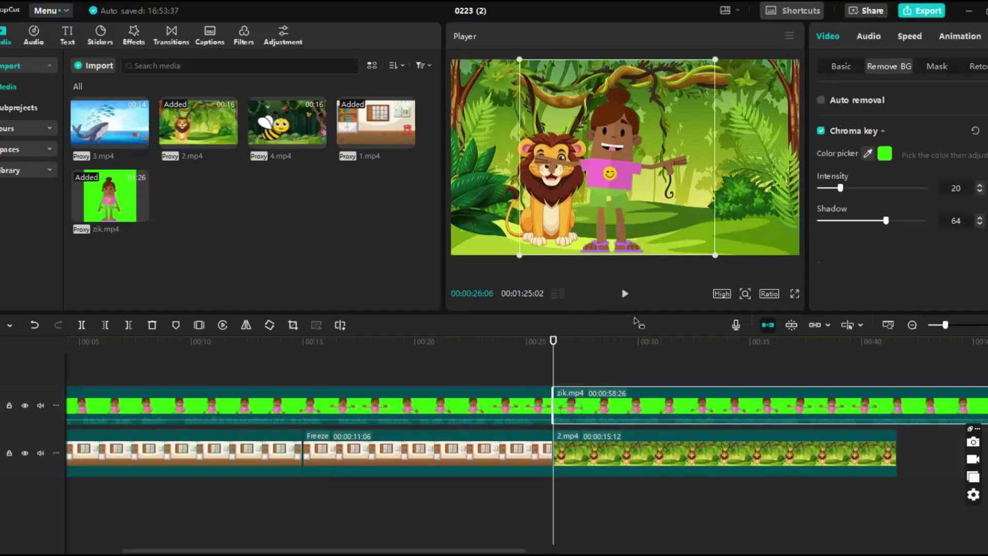
pyautogui.click(625, 293)
pyautogui.click(658, 472)
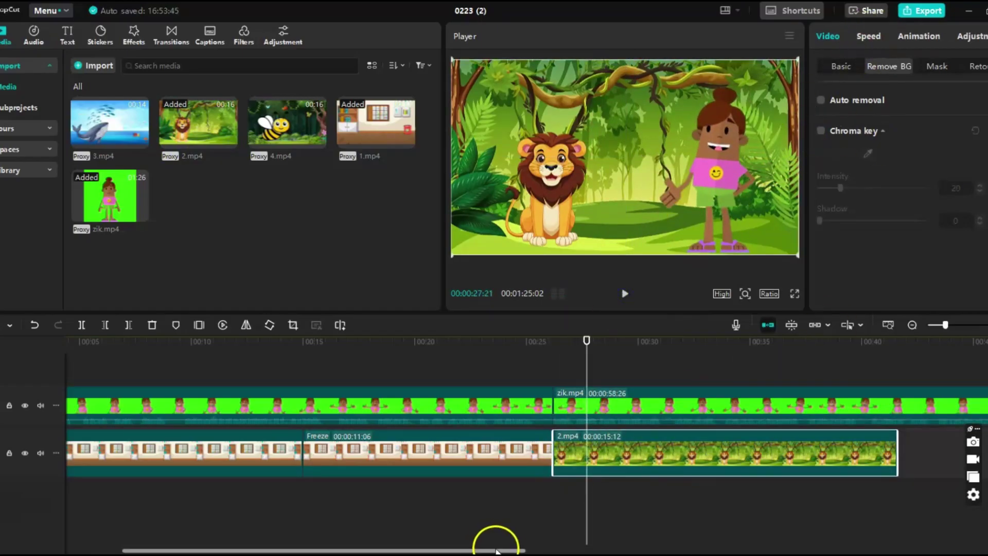
# Step: Play through the jungle scene and slow the 2.mp4 lion clip to 0.32x so it runs longer beneath the character
pyautogui.moveTo(503, 541); pyautogui.dragTo(618, 545)
pyautogui.click(623, 293)
pyautogui.hscroll(5, 293, 397)
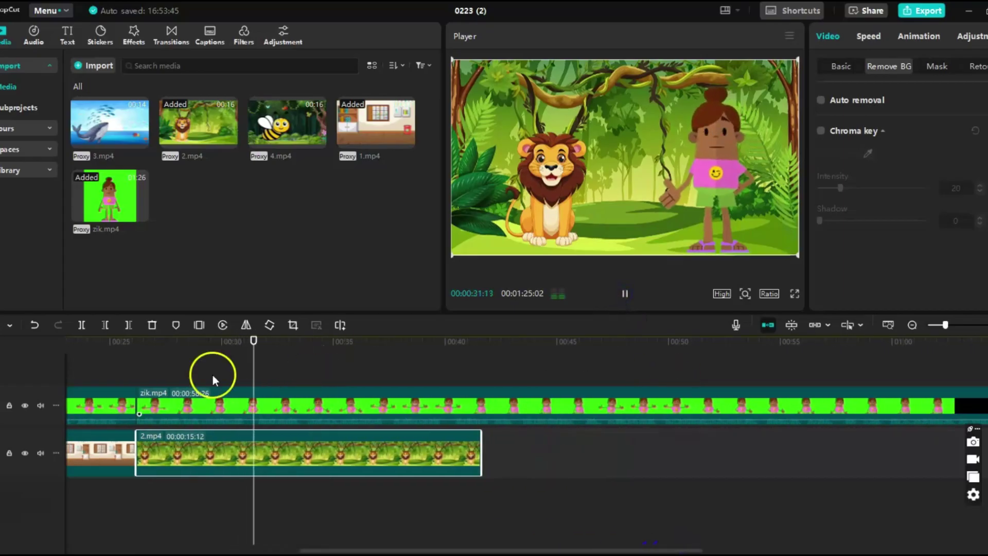
pyautogui.click(625, 293)
pyautogui.moveTo(631, 549); pyautogui.dragTo(711, 550)
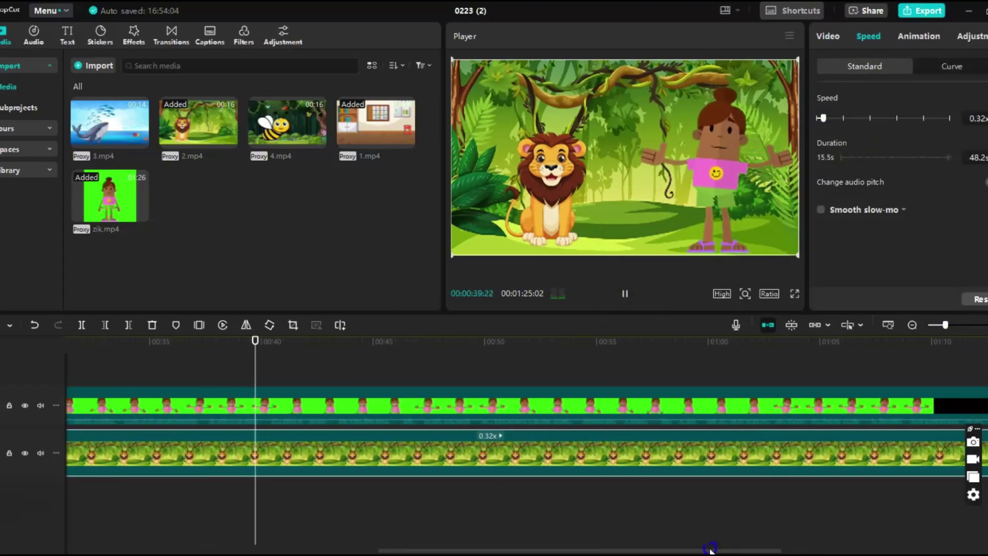
# Step: Split the character and lion clips at the end of the jungle scene, delete the lion remainder and add the whale clip 3.mp4
pyautogui.click(625, 294)
pyautogui.moveTo(299, 344); pyautogui.dragTo(268, 400)
pyautogui.click(82, 325)
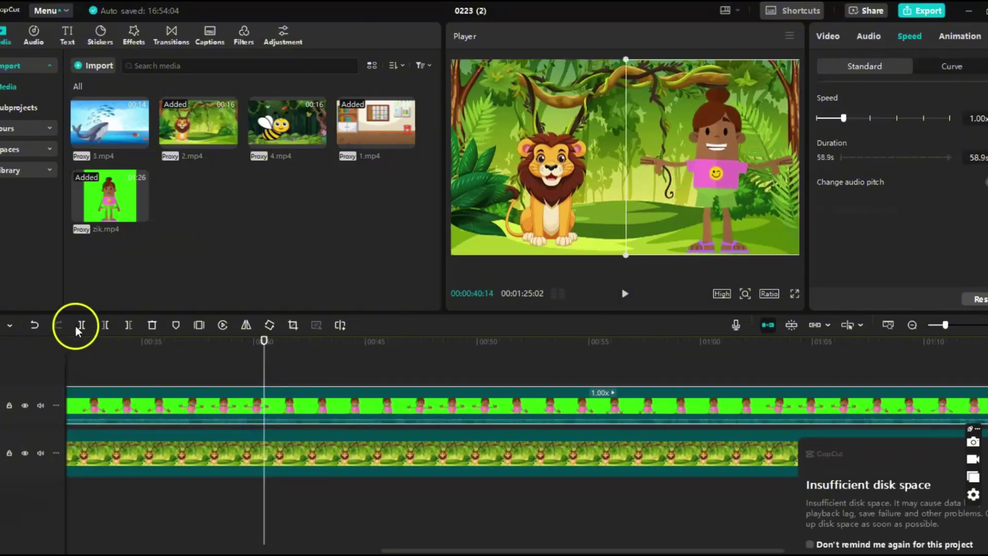
pyautogui.press('Delete')
pyautogui.moveTo(126, 131); pyautogui.dragTo(264, 456)
# Step: Preview the whale scene and slow the 3.mp4 clip to 0.52x so it runs longer beneath the character
pyautogui.press('space')
pyautogui.click(869, 37)
pyautogui.press('space')
pyautogui.moveTo(844, 118); pyautogui.dragTo(829, 118)
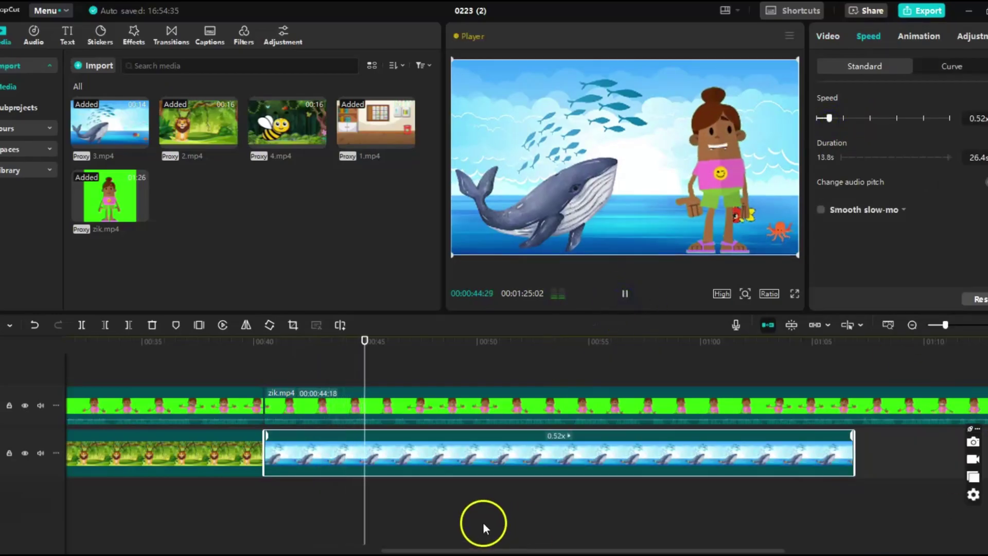
# Step: Play through the whale scene to find its end and split the zik.mp4 character clip at 00:00:54:09
pyautogui.click(739, 518)
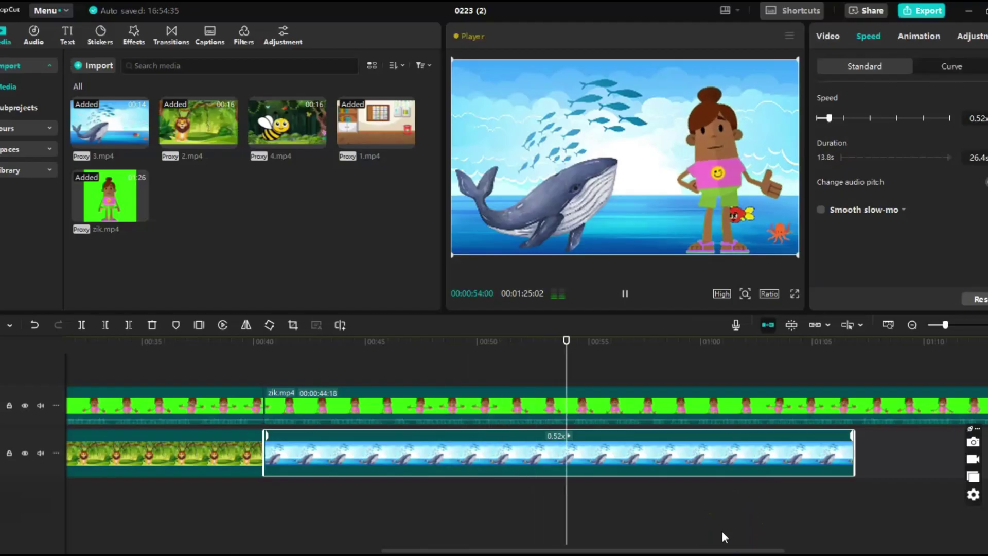
pyautogui.moveTo(724, 541); pyautogui.dragTo(818, 549)
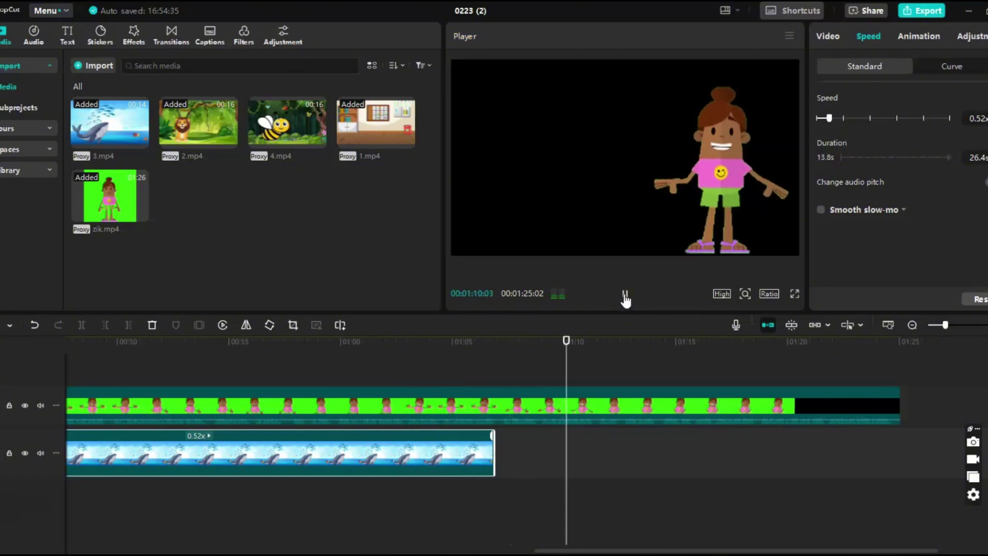
pyautogui.click(625, 298)
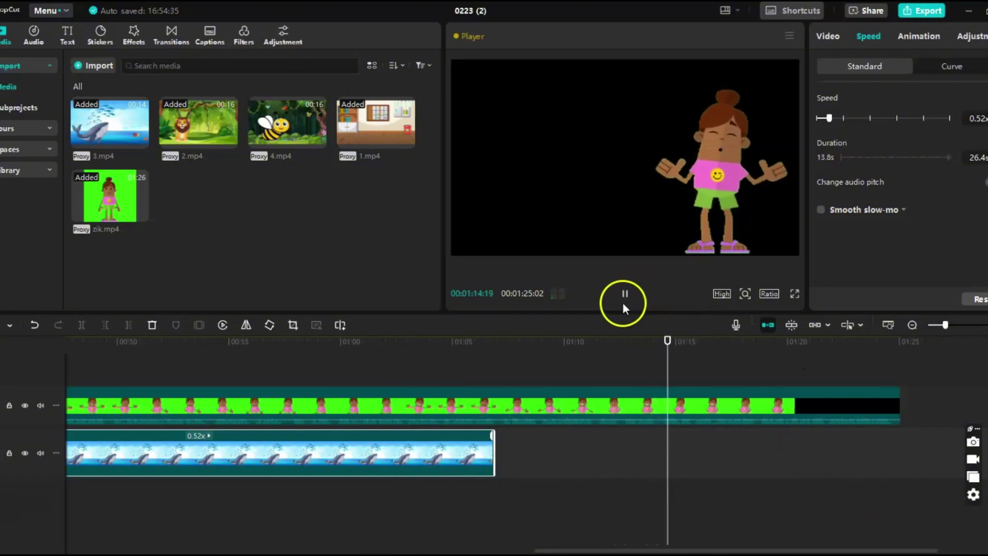
pyautogui.click(624, 301)
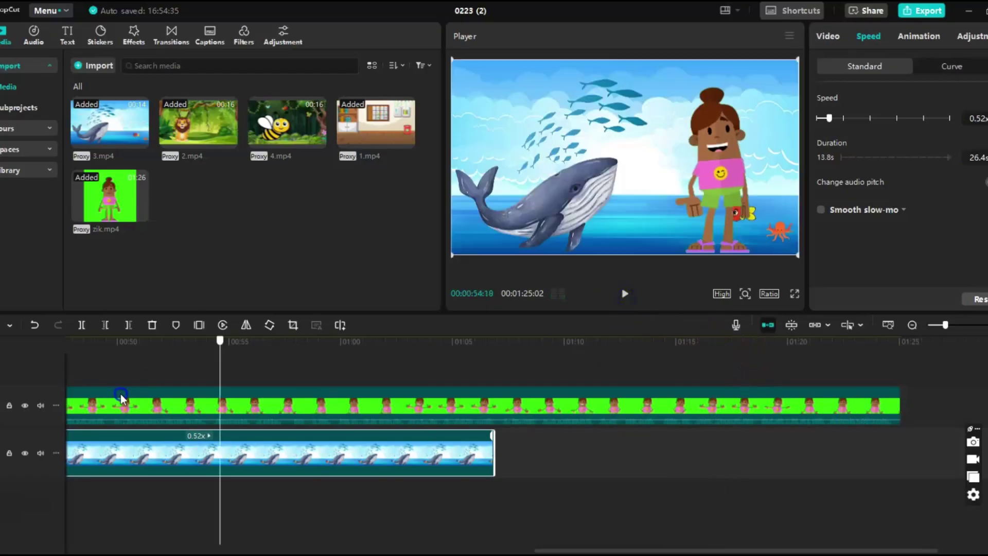
pyautogui.click(621, 296)
pyautogui.moveTo(256, 340); pyautogui.dragTo(175, 341)
pyautogui.click(621, 296)
pyautogui.click(276, 391)
pyautogui.click(137, 404)
pyautogui.hotkey('ctrl', 'b')
# Step: Split the whale clip 3.mp4 at the playhead, delete its remainder and add the bee clip 4.mp4 in its place
pyautogui.click(256, 456)
pyautogui.hotkey('ctrl', 'b')
pyautogui.press('Delete')
pyautogui.moveTo(287, 122); pyautogui.dragTo(226, 453)
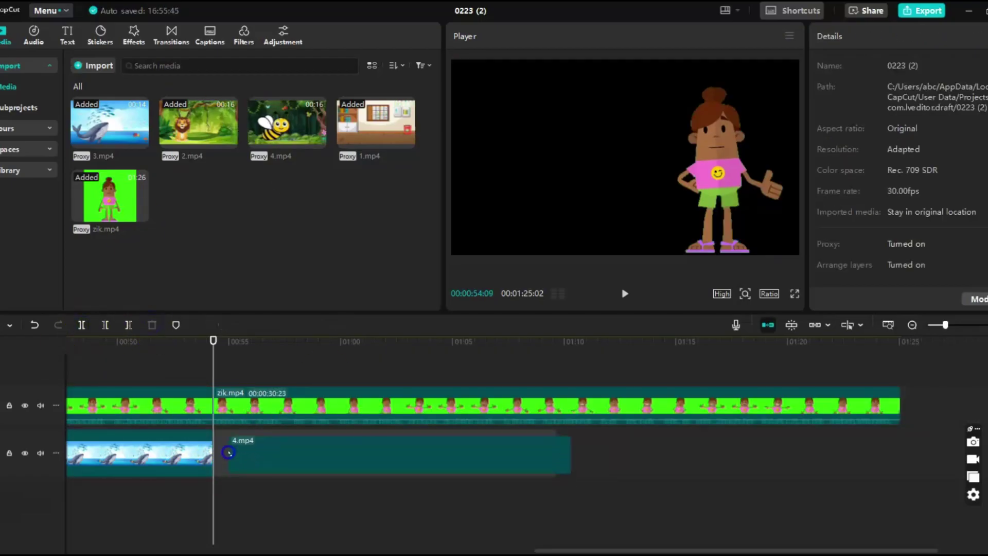
# Step: Preview the bee scene and slow the 4.mp4 clip to 0.72x
pyautogui.click(624, 294)
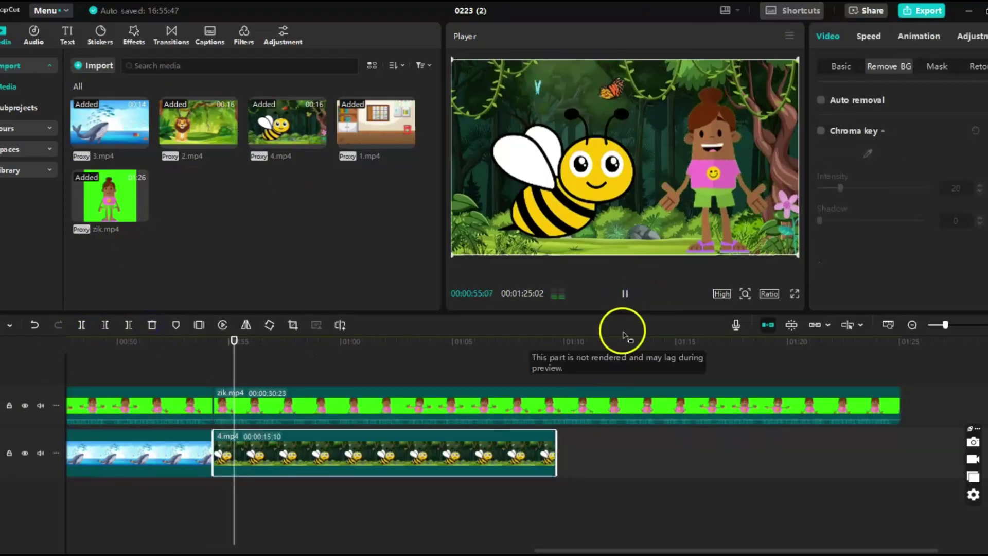
pyautogui.click(869, 36)
pyautogui.moveTo(839, 116); pyautogui.dragTo(835, 118)
pyautogui.click(625, 293)
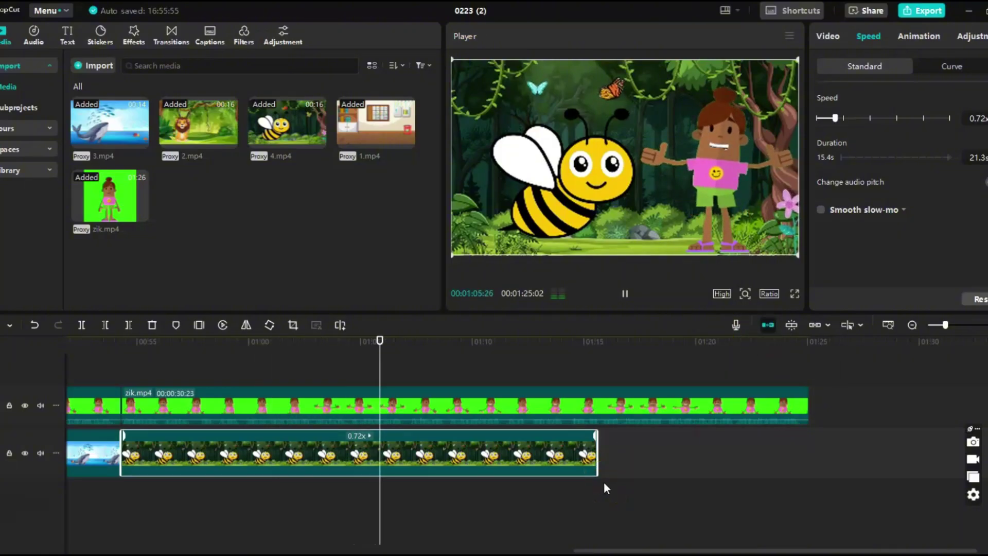
# Step: Stop playback at 00:01:11:23, trim the end of the bee clip there and add the classroom clip 1.mp4 after it
pyautogui.click(625, 293)
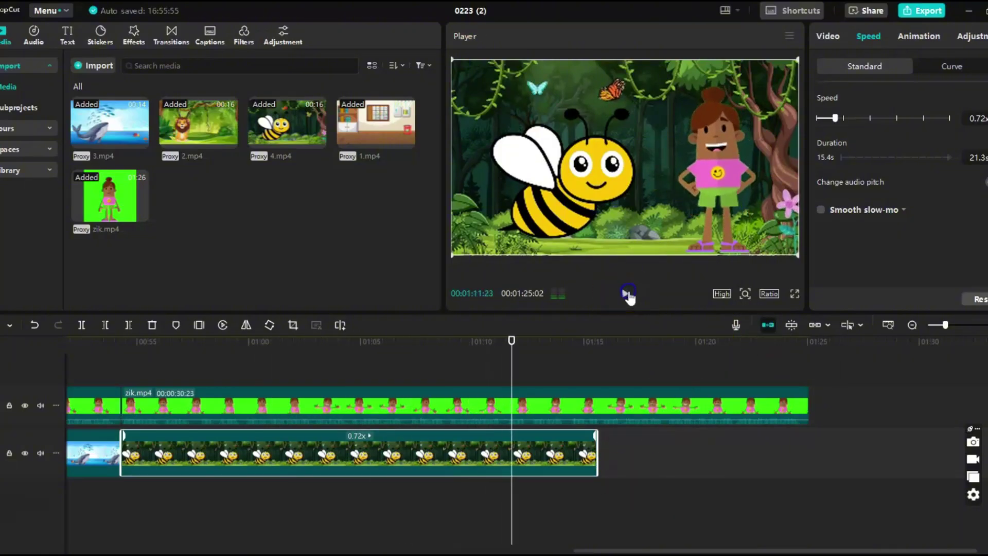
pyautogui.click(128, 324)
pyautogui.moveTo(376, 123); pyautogui.dragTo(541, 441)
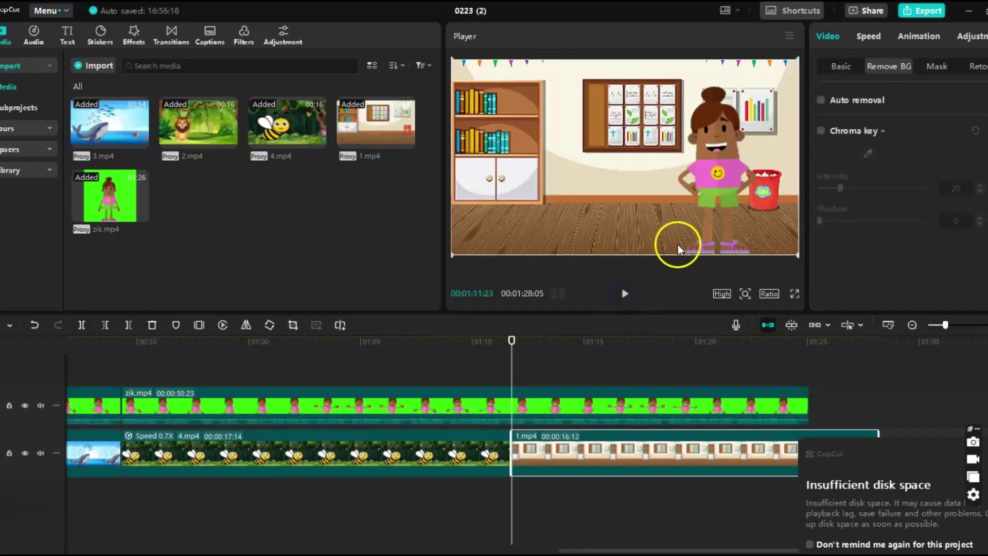
# Step: Split zik.mp4 at 00:01:11:23, place the character near the middle of the closing classroom scene and play it
pyautogui.click(268, 406)
pyautogui.click(82, 325)
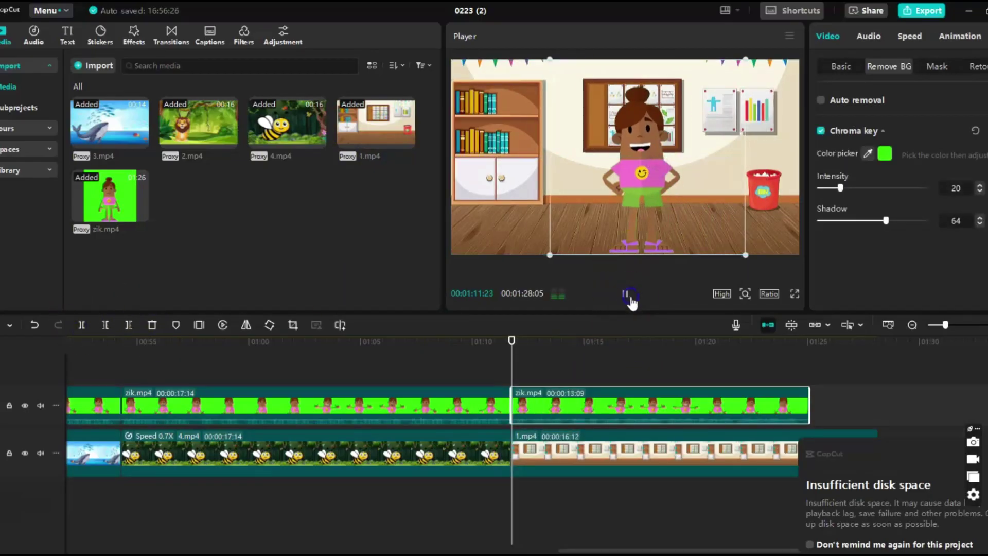
pyautogui.click(625, 293)
# Step: Play the closing classroom scene to its end, split 1.mp4 at 00:01:25:07 and delete the excess
pyautogui.moveTo(624, 549); pyautogui.dragTo(744, 548)
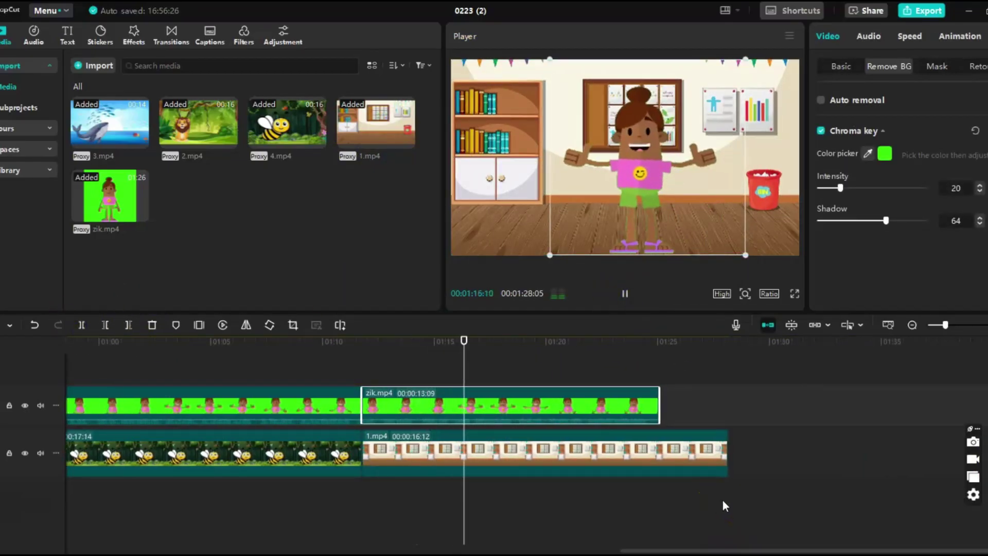
pyautogui.click(625, 293)
pyautogui.moveTo(615, 341); pyautogui.dragTo(659, 366)
pyautogui.click(639, 458)
pyautogui.click(152, 325)
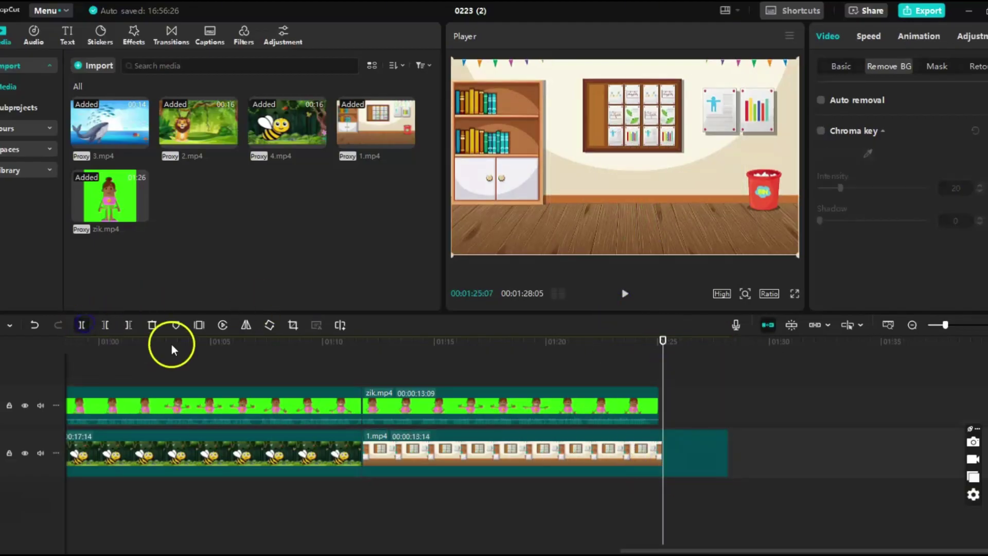
pyautogui.click(623, 296)
# Step: Apply the 0.5 s Slide Right entrance animation to the first zik.mp4 character clip
pyautogui.click(65, 480)
pyautogui.click(198, 407)
pyautogui.click(960, 36)
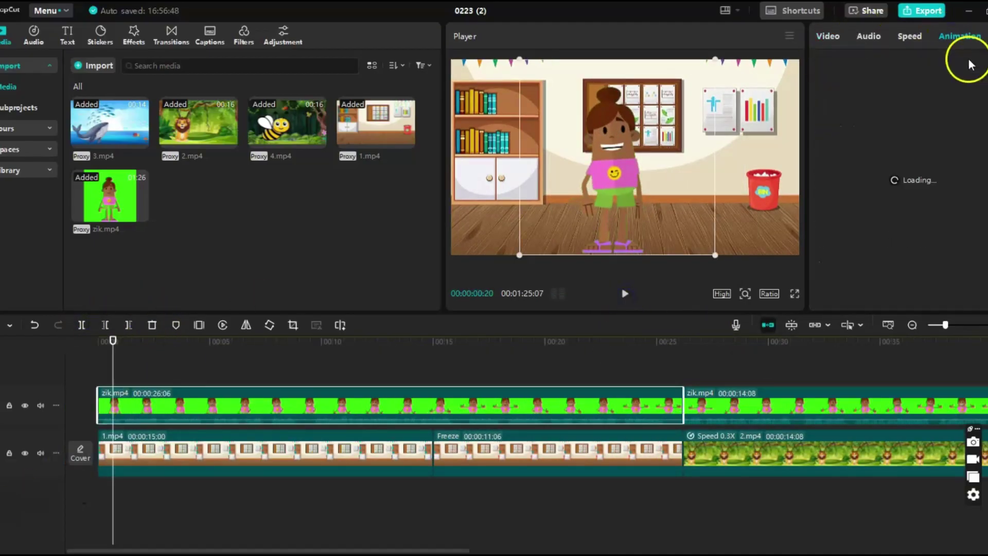
pyautogui.scroll(-3, 944, 273)
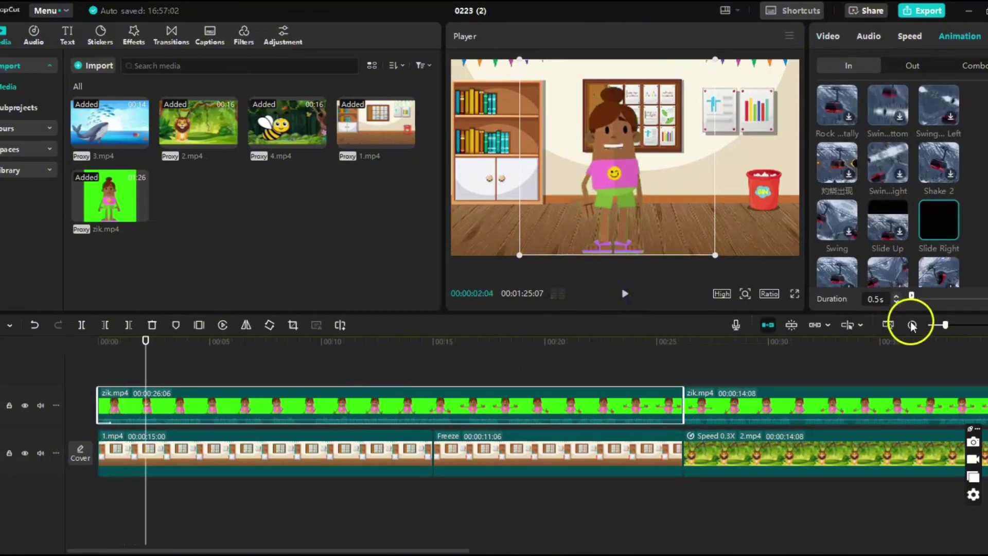
pyautogui.scroll(-3, 147, 341)
pyautogui.click(110, 355)
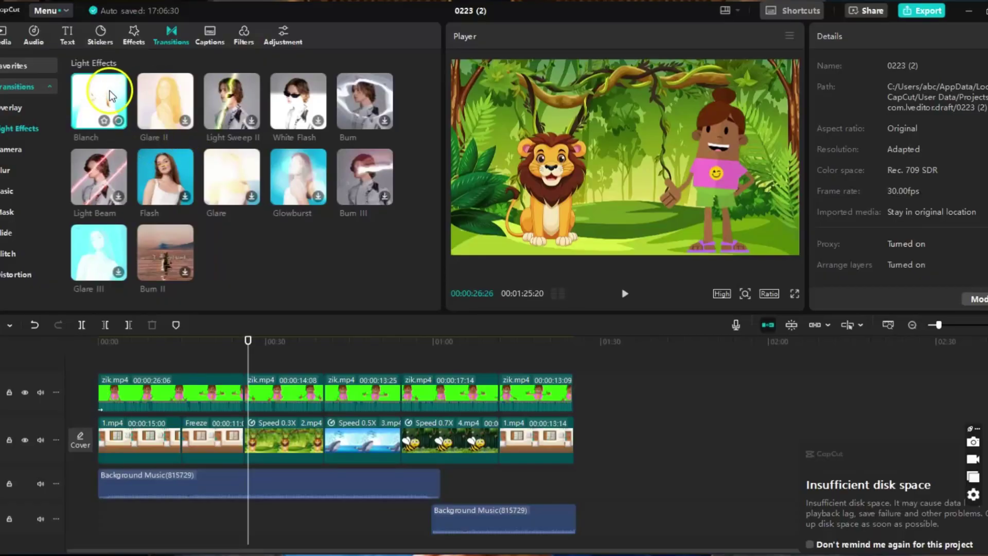
# Step: Pick the Blanch light-effect transition for the cut between the classroom and lion scenes
pyautogui.click(125, 121)
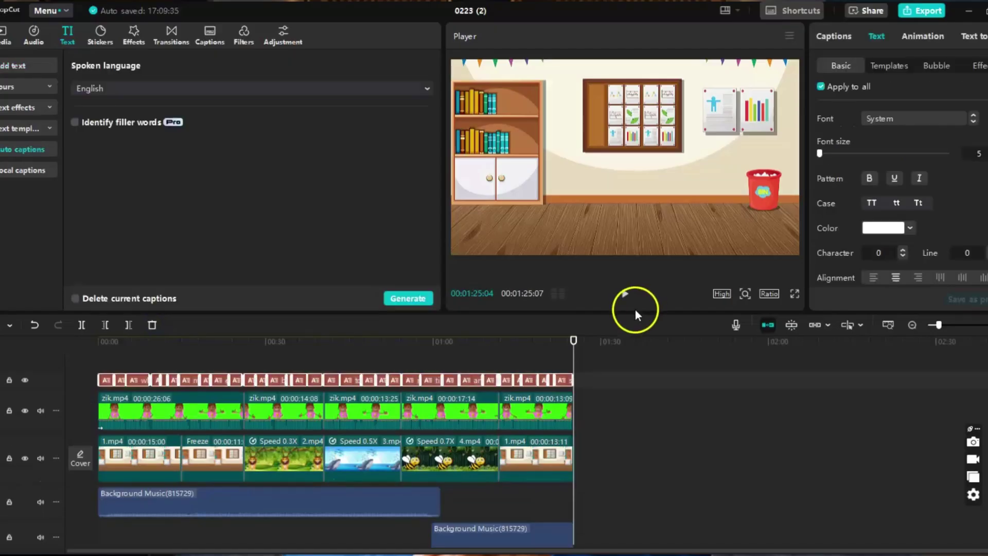
# Step: Preview the captioned video and export it under the name animal story
pyautogui.click(625, 293)
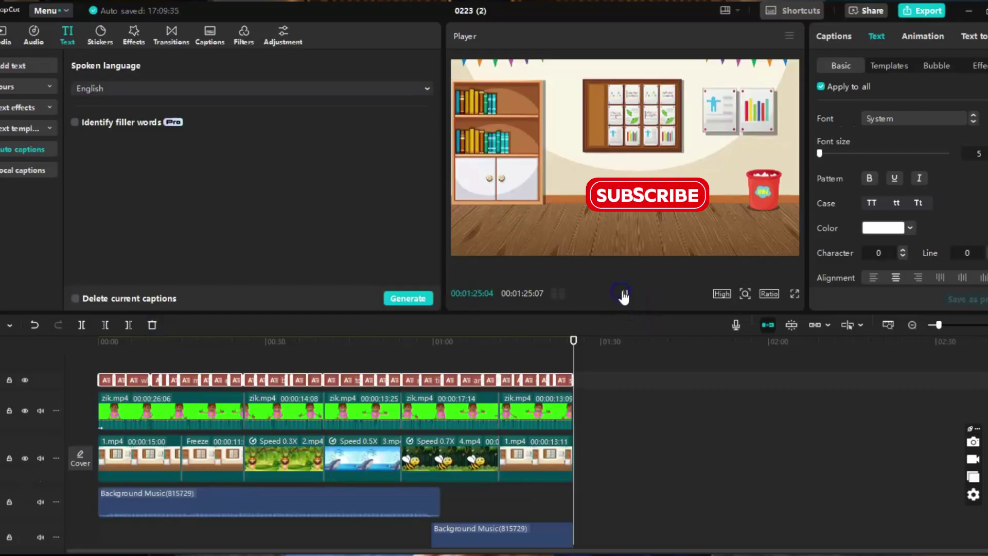
pyautogui.click(624, 294)
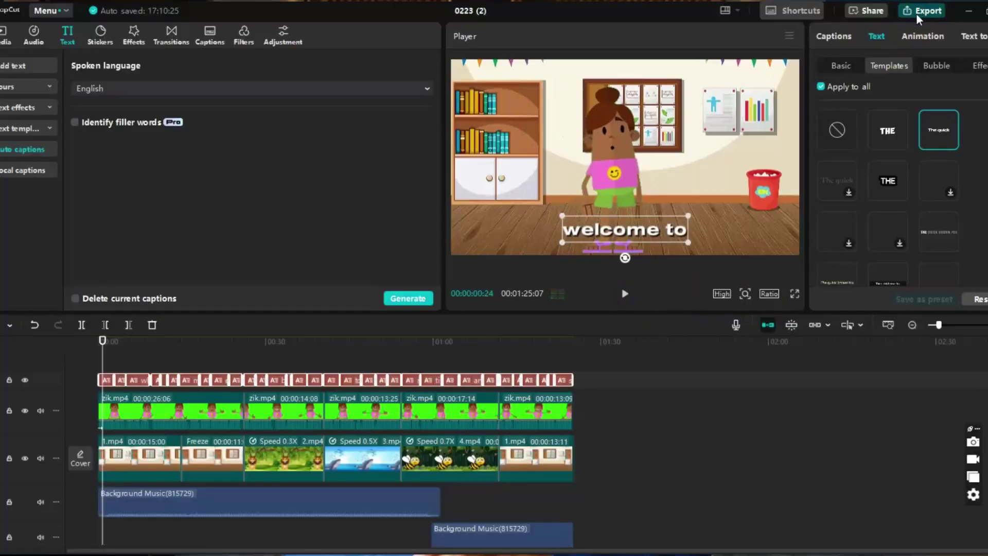
pyautogui.click(915, 14)
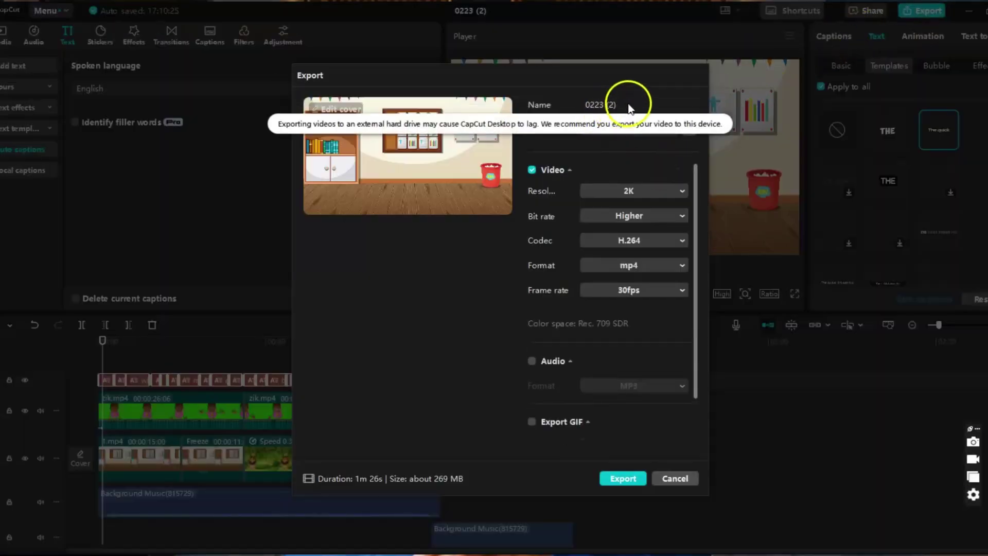
pyautogui.write('animal s')
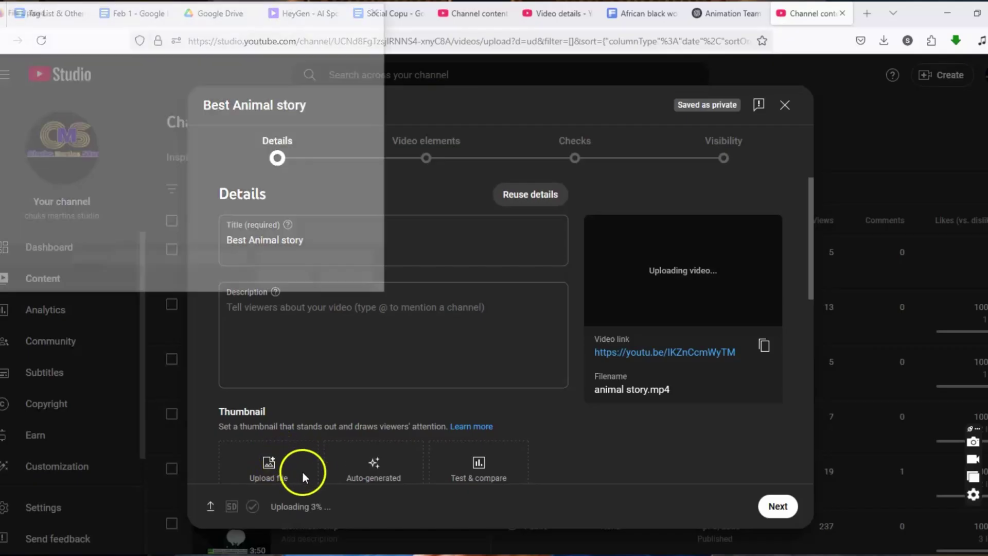
# Step: Switch to YouTube Studio and upload the Amazing Animal Adventure image as the video's thumbnail
pyautogui.click(296, 409)
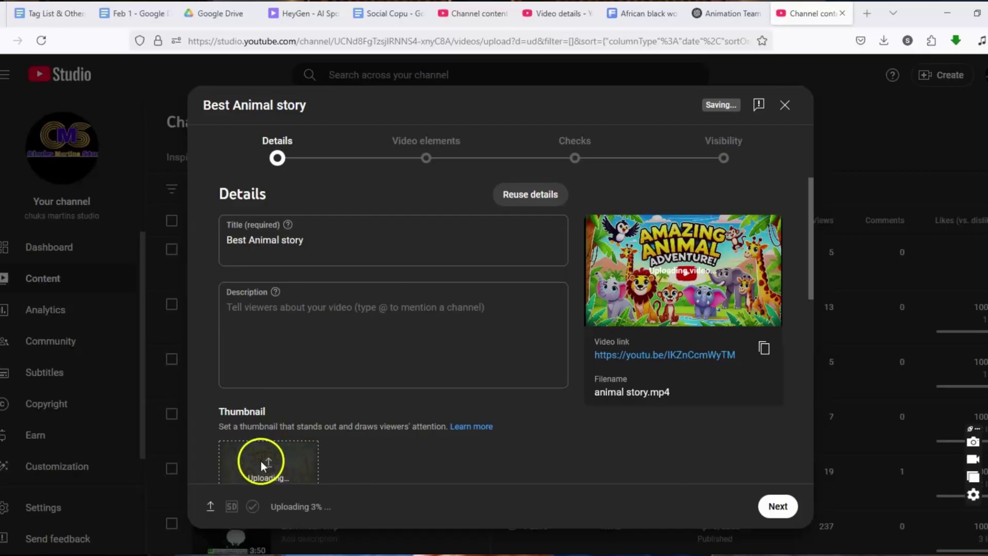
pyautogui.scroll(-3, 268, 401)
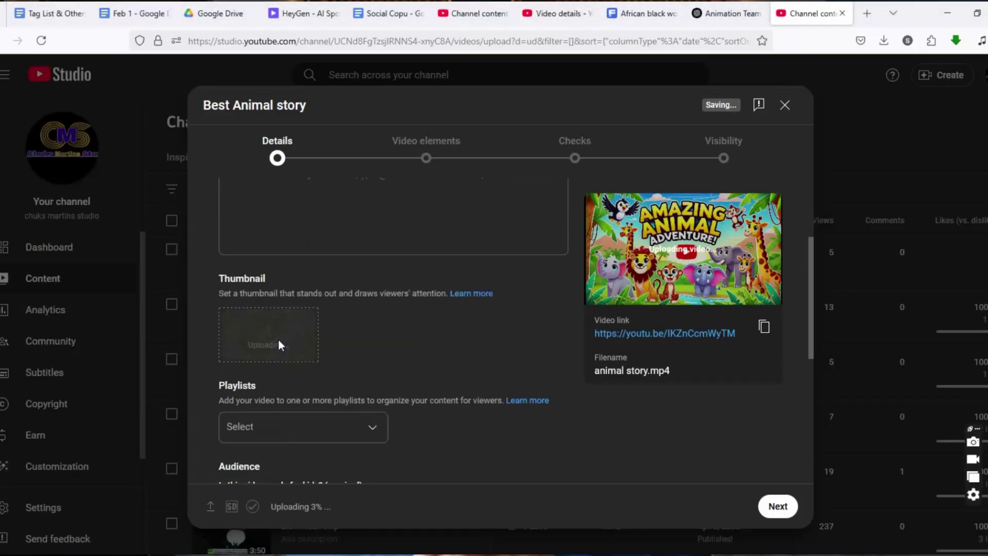
pyautogui.scroll(3, 279, 340)
# Step: Replace the uploaded video's title with a new one
pyautogui.click(278, 243)
pyautogui.hotkey('ctrl', 'a')
pyautogui.write('E')
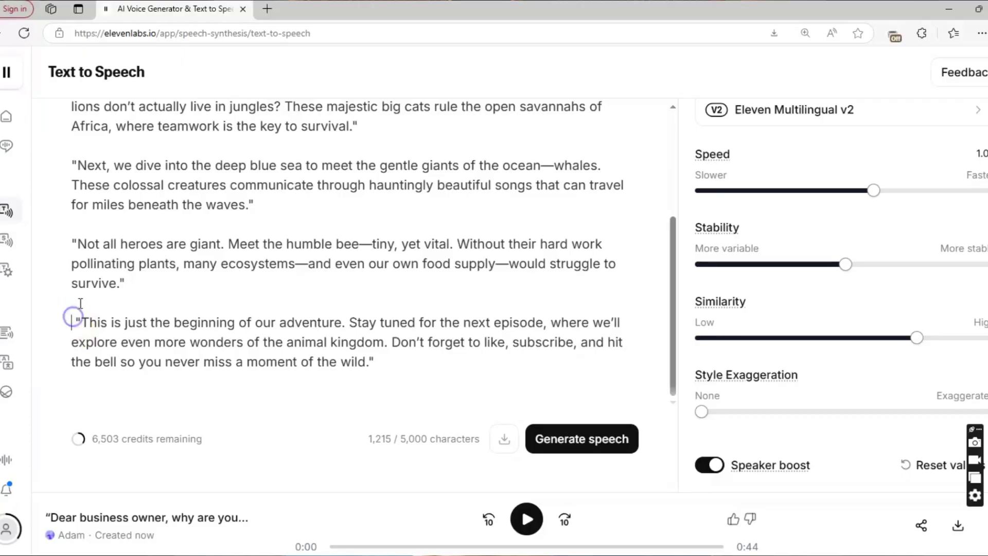
# Step: Switch to ElevenLabs and remove the blank lines between the narration paragraphs of the animal script
pyautogui.scroll(1, 83, 303)
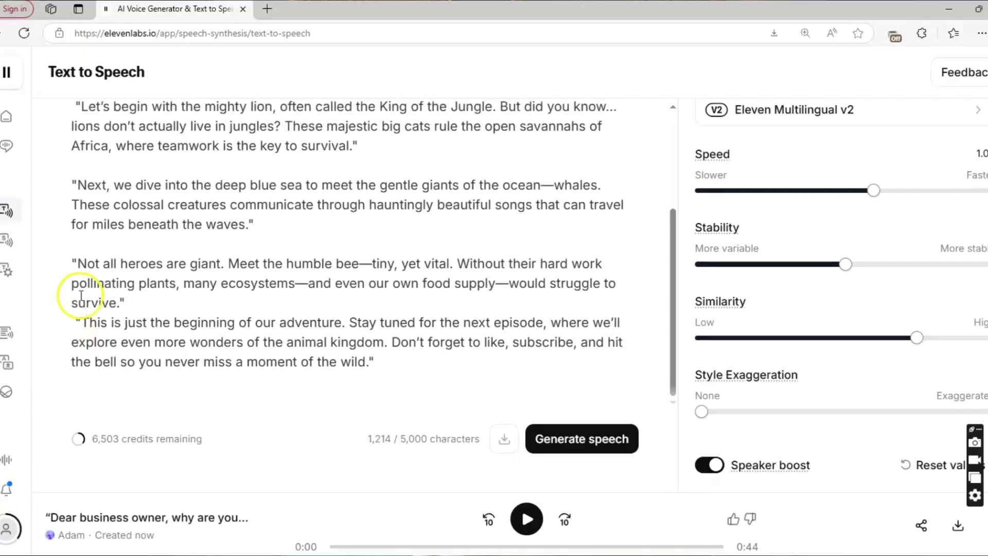
pyautogui.press('BackSpace')
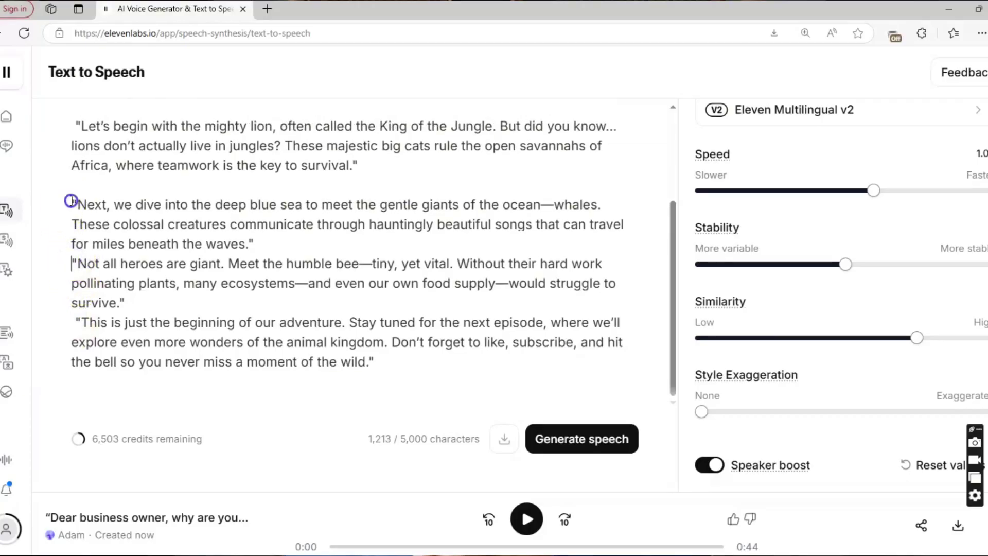
pyautogui.click(72, 203)
pyautogui.press('BackSpace')
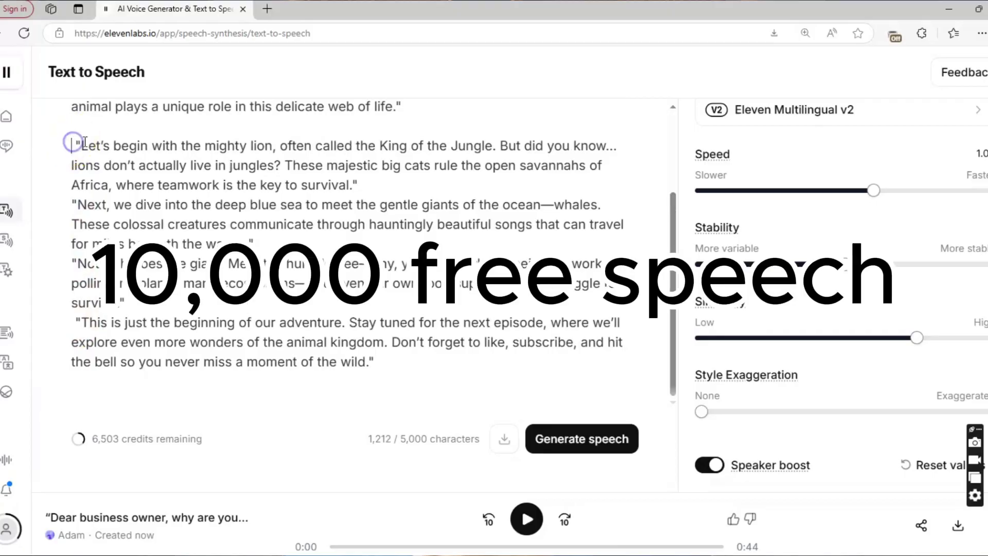
pyautogui.press('BackSpace')
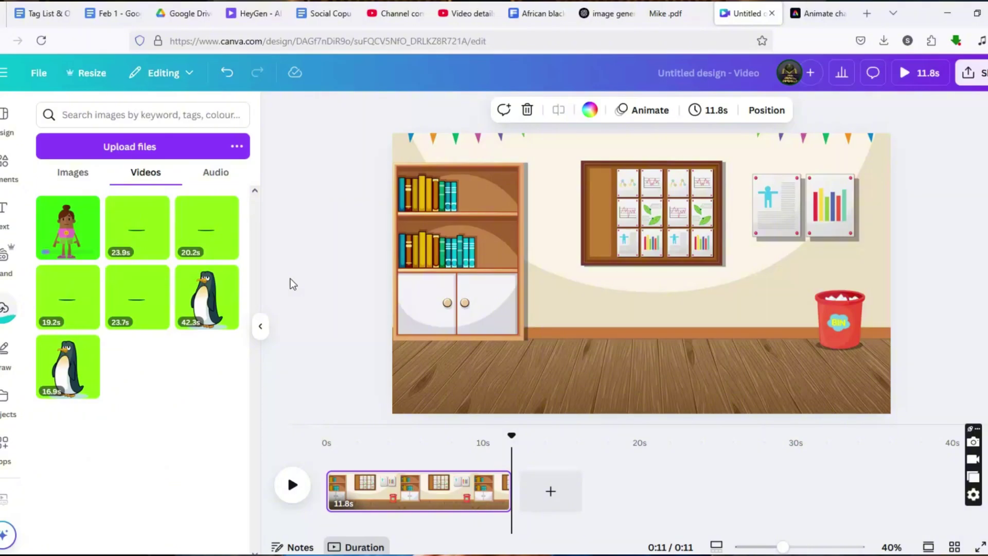
# Step: Switch to CapCut, return the playhead to the start and place zik.mp4 on a track above the 1.mp4 classroom clip
pyautogui.click(243, 437)
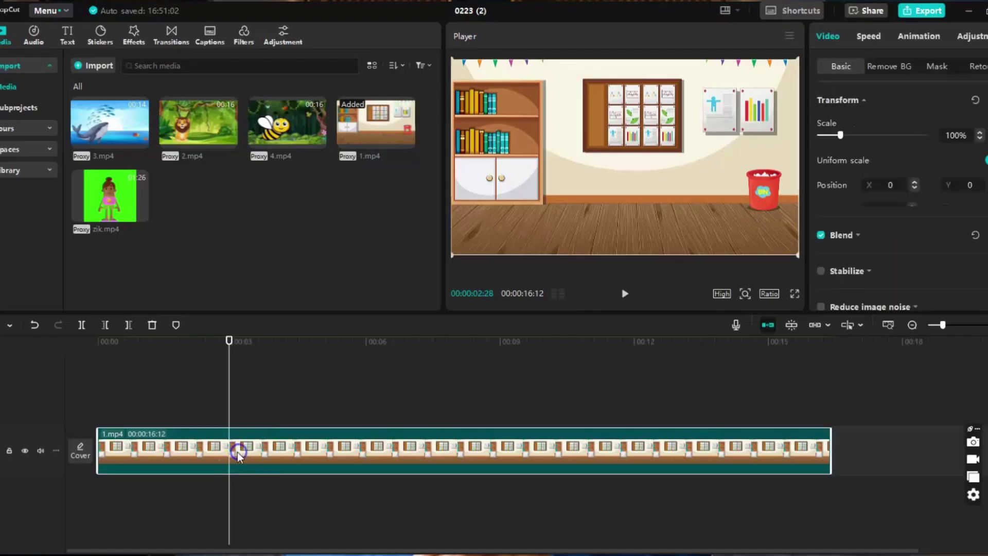
pyautogui.click(301, 478)
pyautogui.click(192, 382)
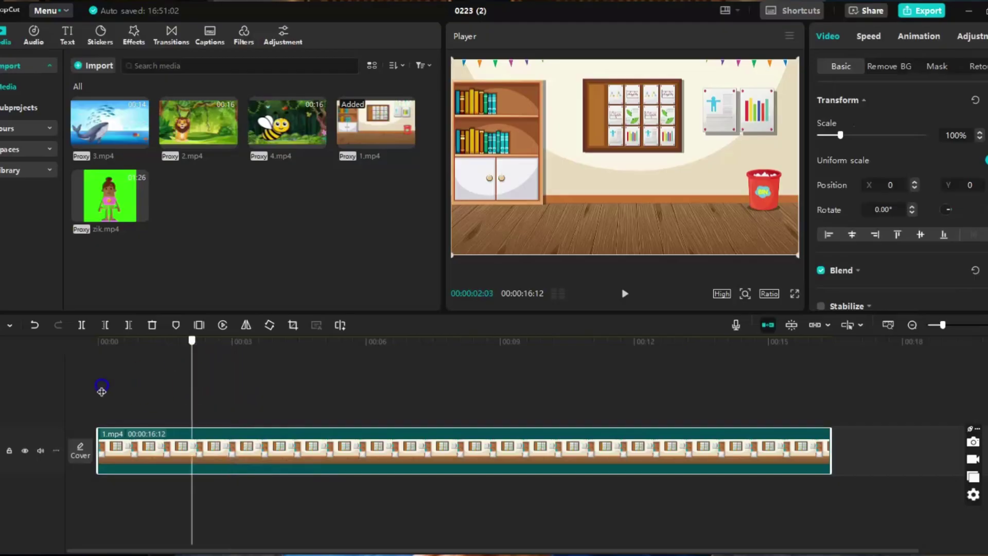
pyautogui.click(142, 213)
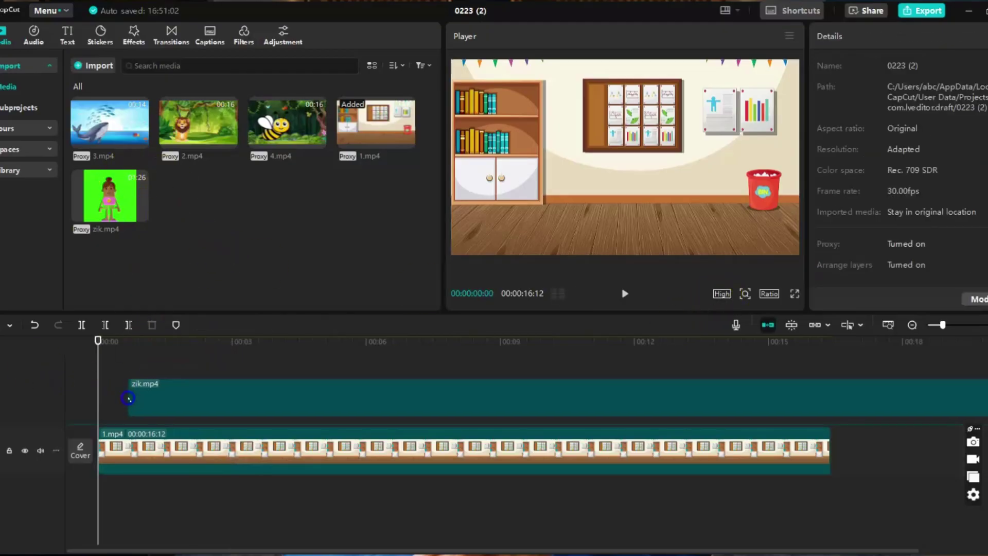